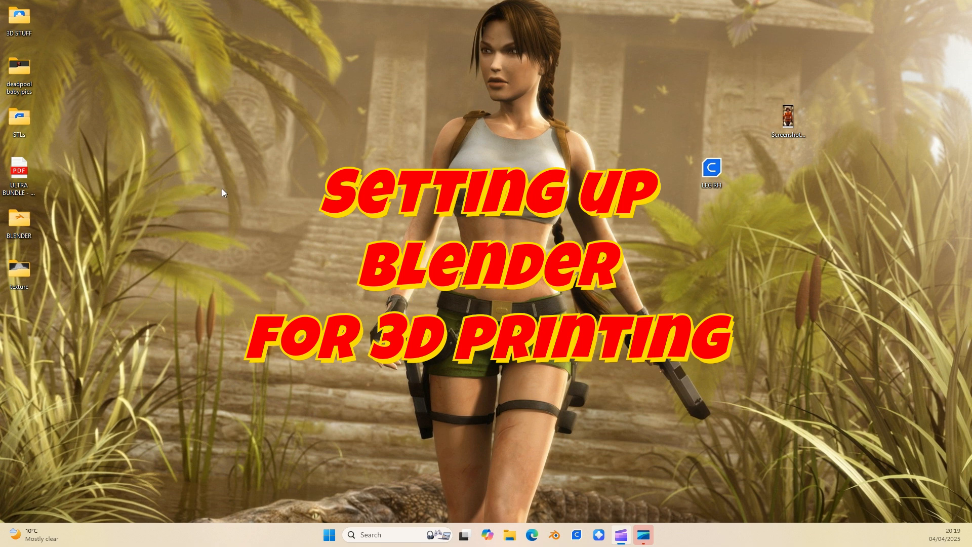
- Switch to Microsoft Edge, search the web for blender and open the blender.org download page
left_click(532, 537)
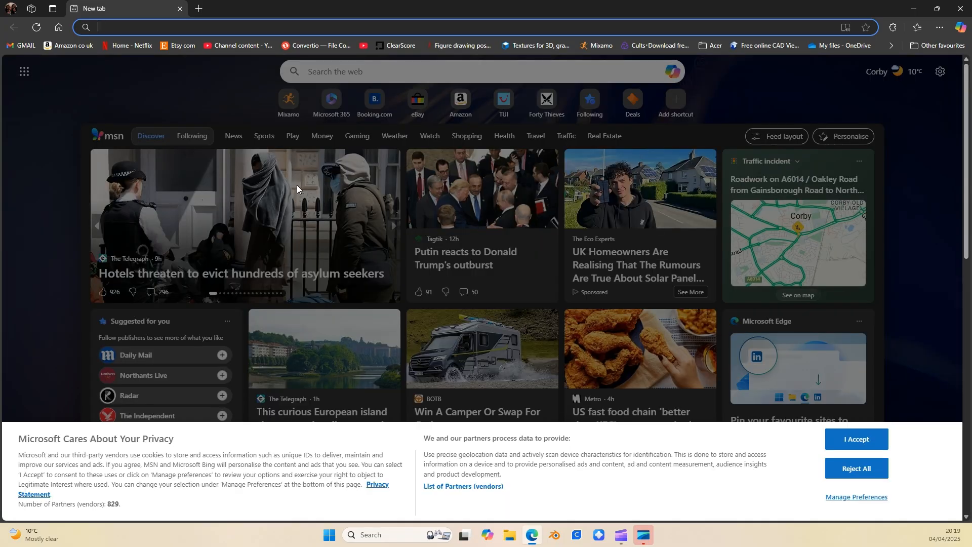
left_click(128, 27)
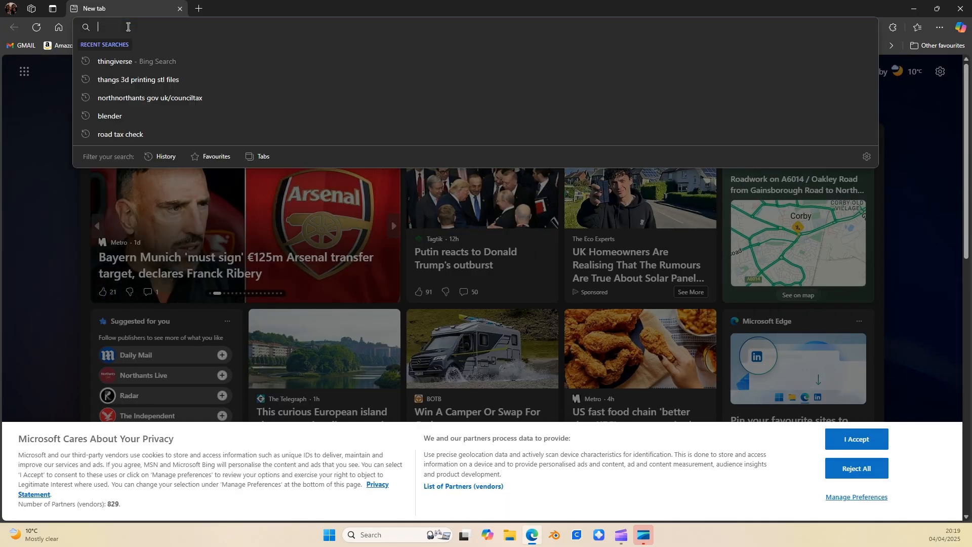
left_click(106, 116)
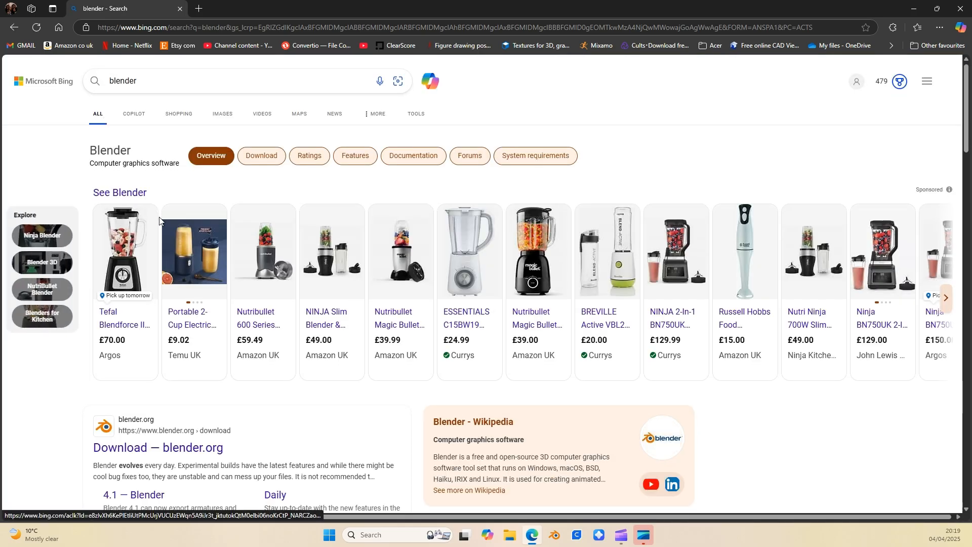
scroll(165, 227, "down", 4)
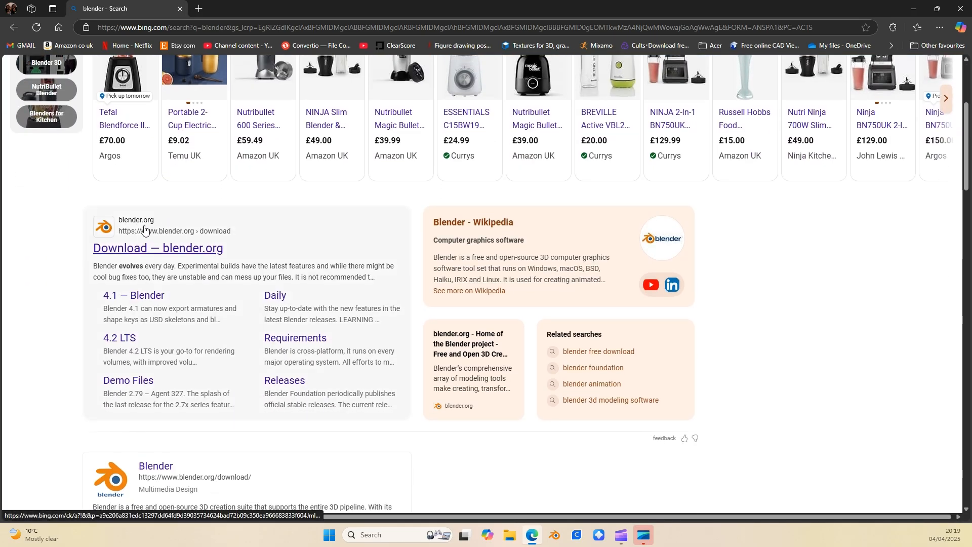
left_click(126, 248)
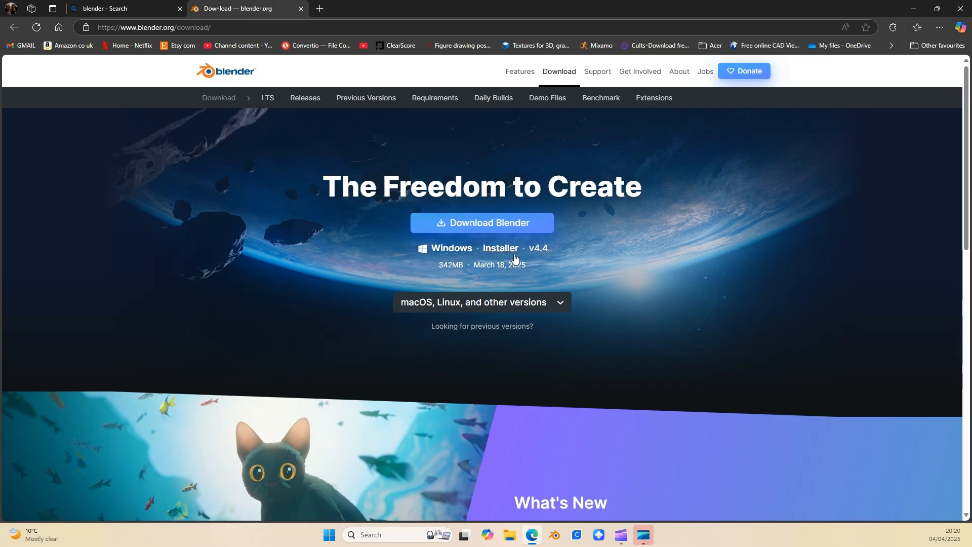
- Download the Blender 4.4 installer for Windows and close the browser
mouse_move(504, 252)
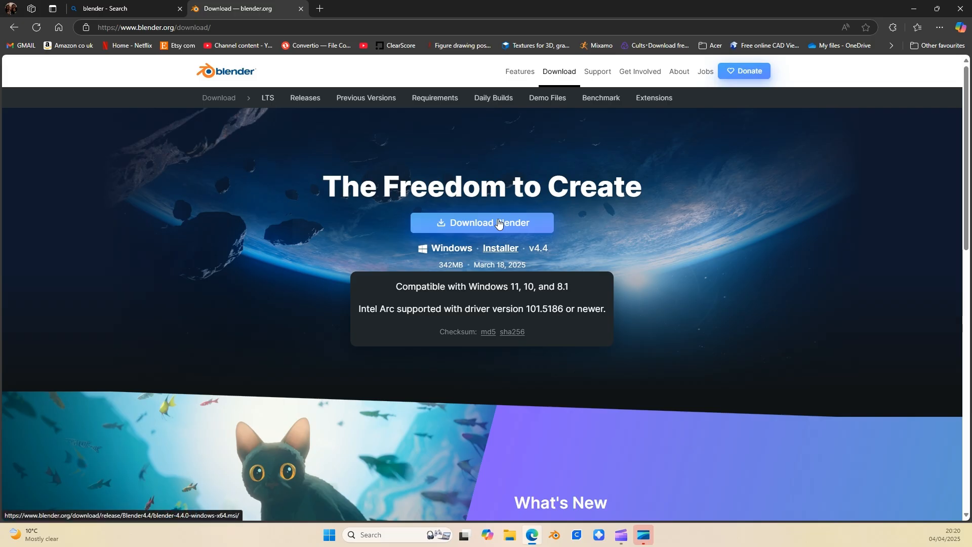
left_click(499, 225)
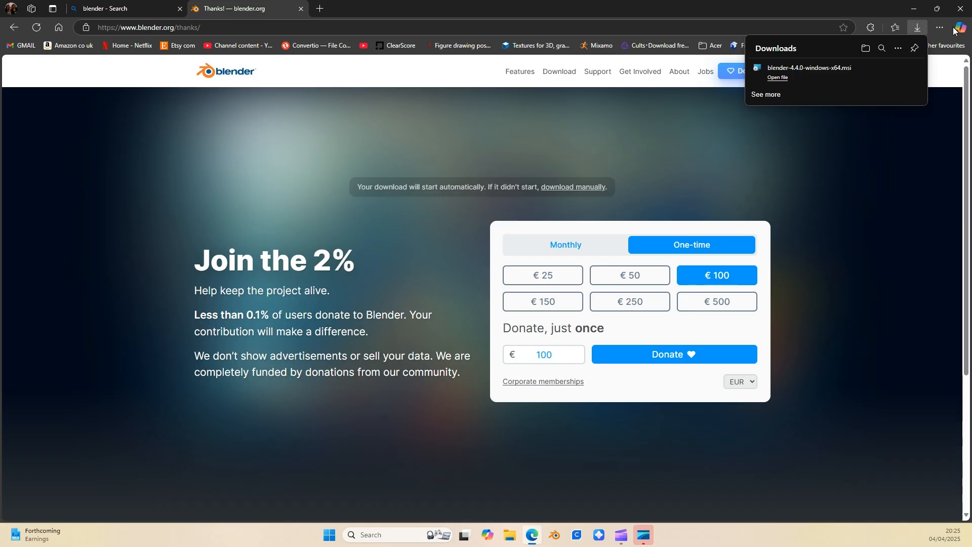
left_click(960, 9)
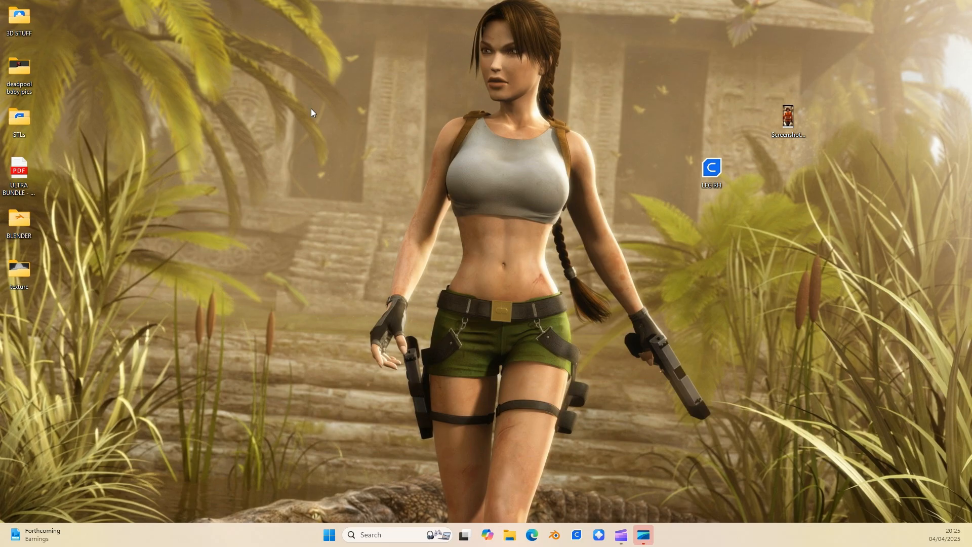
- Switch to File Explorer and run the blender-4.4.0-windows-x64 installer from the Downloads folder
left_click(509, 536)
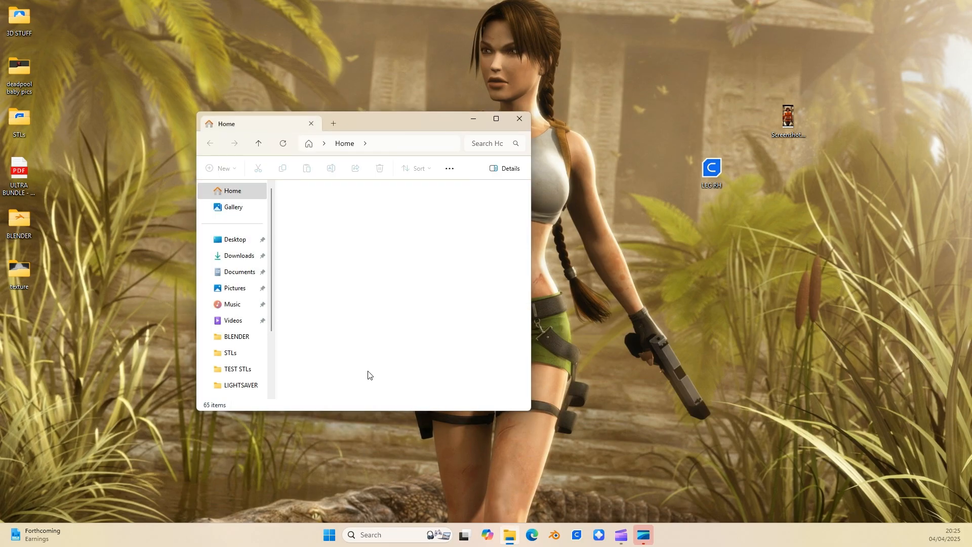
left_click(239, 256)
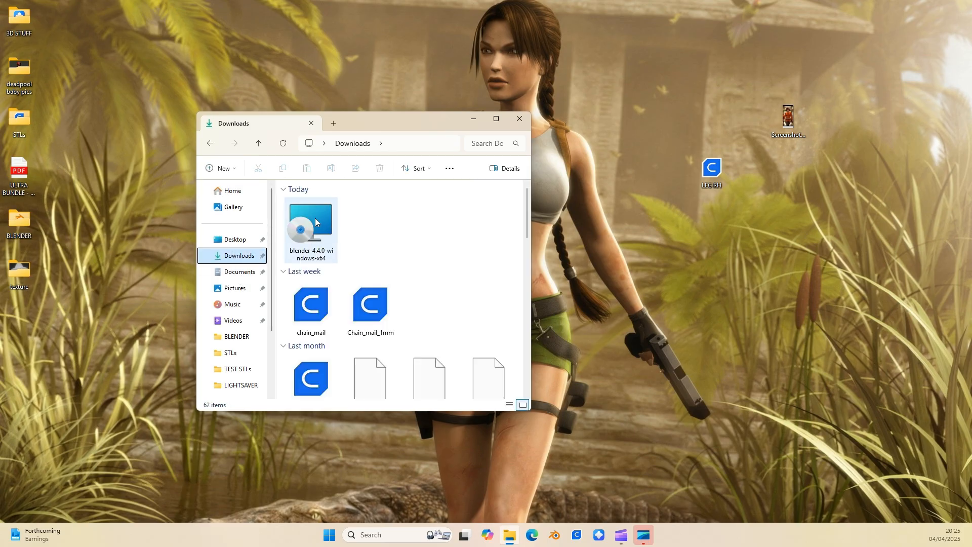
left_click(309, 231)
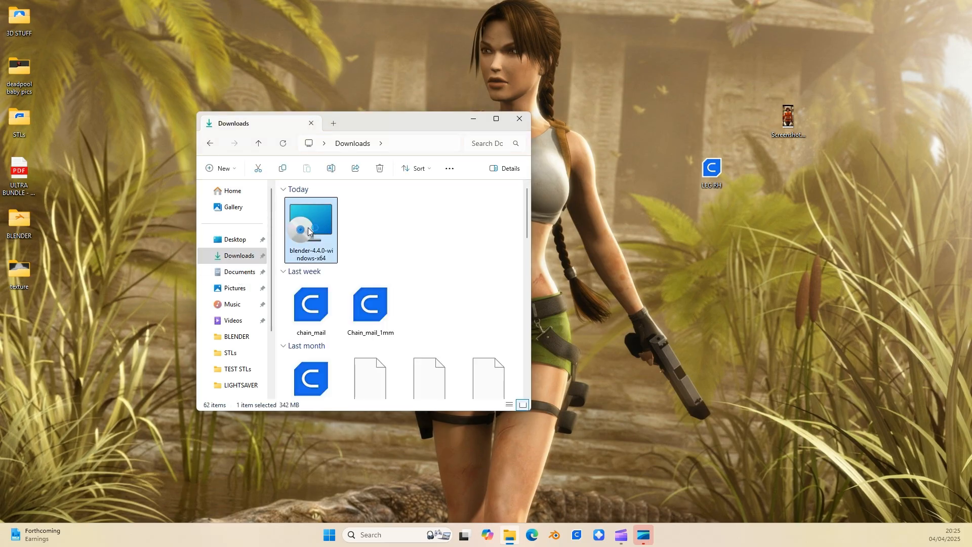
double_click(309, 230)
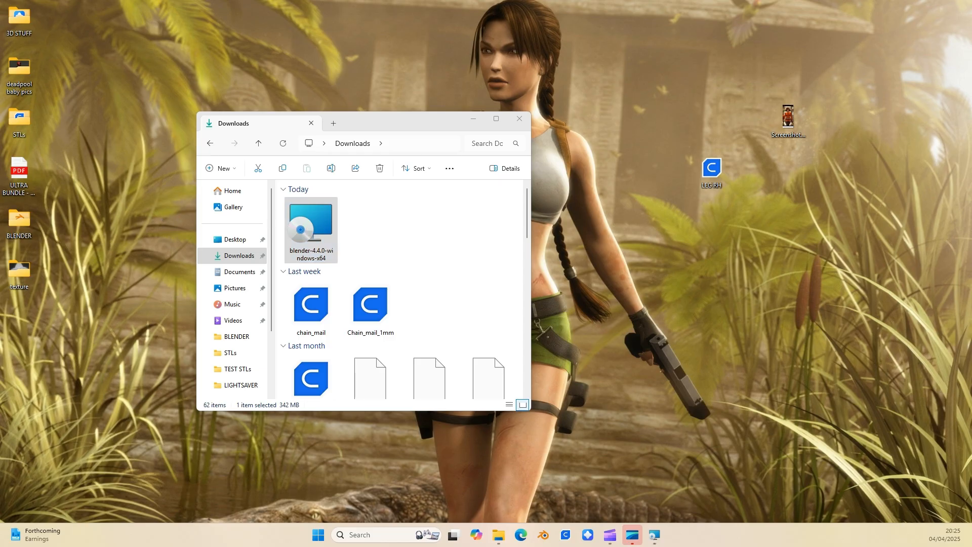
left_click_drag(65, 136, 473, 167)
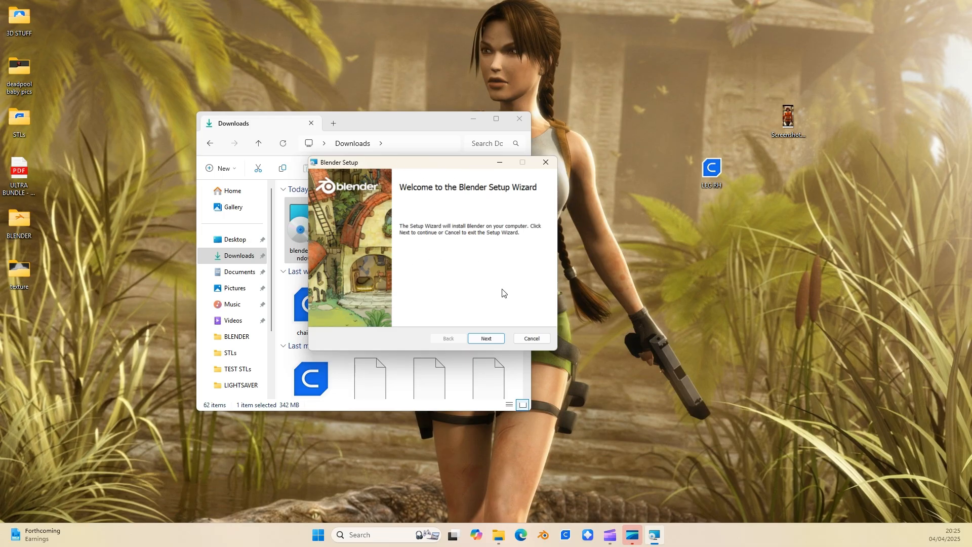
- Install Blender into the default destination folder and finish the setup wizard
left_click(487, 337)
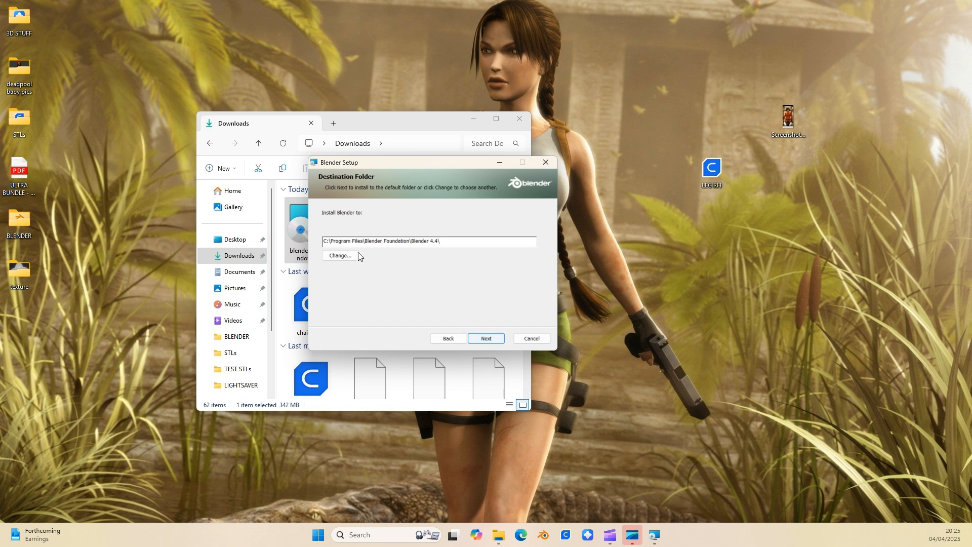
left_click(485, 340)
left_click(484, 340)
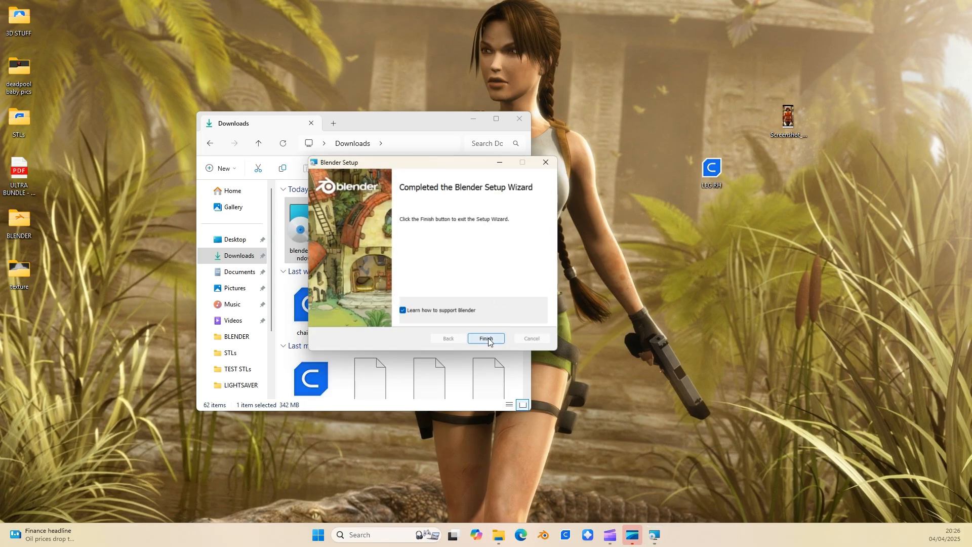
left_click(488, 338)
- Launch Blender 4.4 from its desktop shortcut, then minimize it and pin the shortcut to the taskbar
left_click_drag(105, 169, 144, 167)
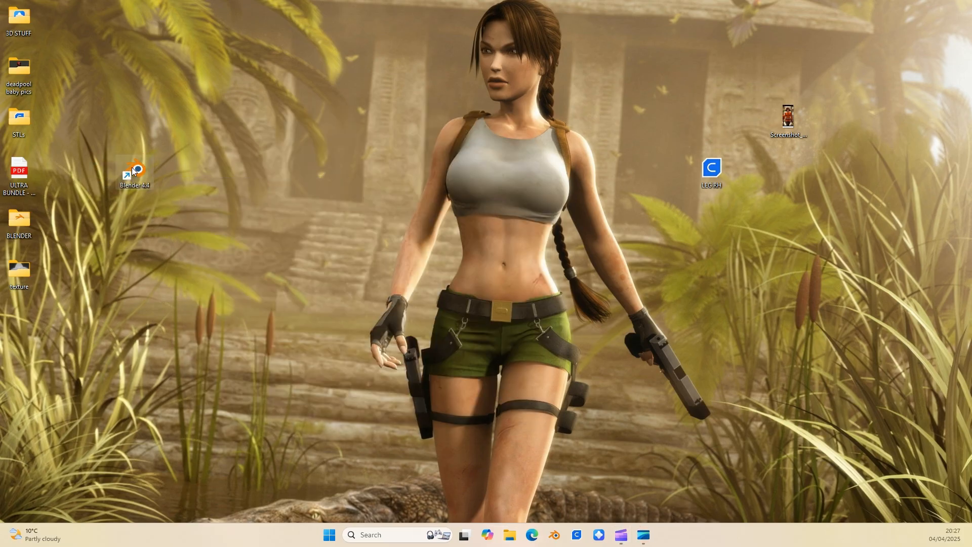
double_click(133, 170)
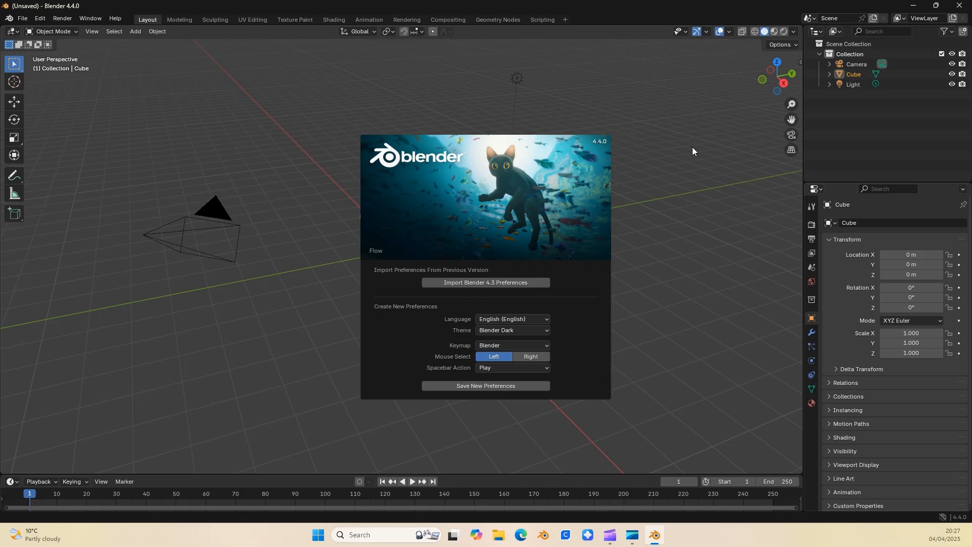
left_click(913, 7)
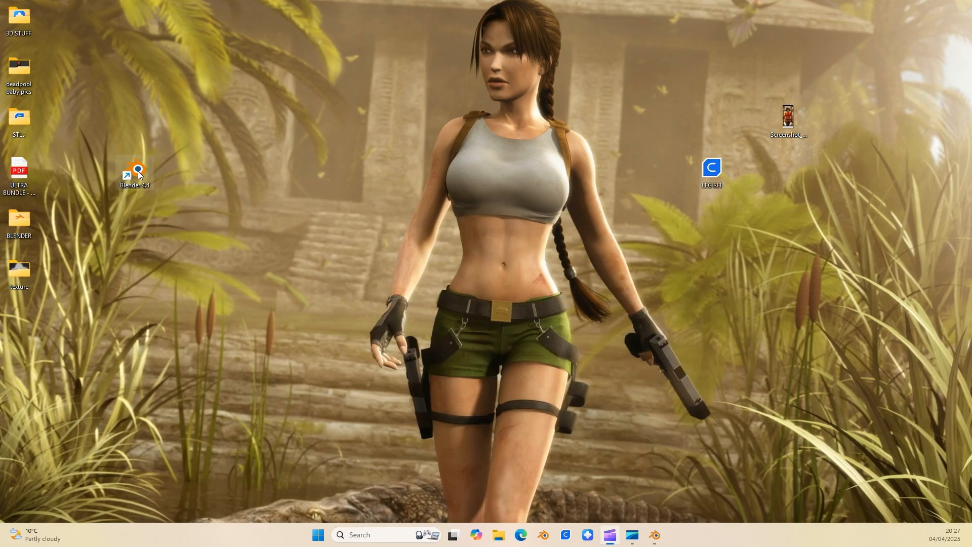
left_click_drag(139, 174, 670, 536)
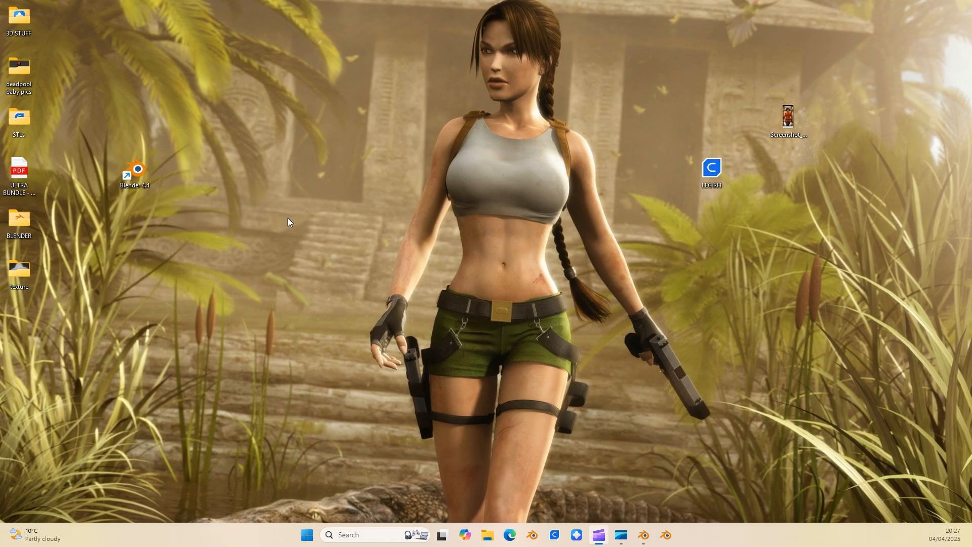
- Return to Blender, set the Spacebar Action to Search on the splash screen and dismiss the splash
double_click(132, 175)
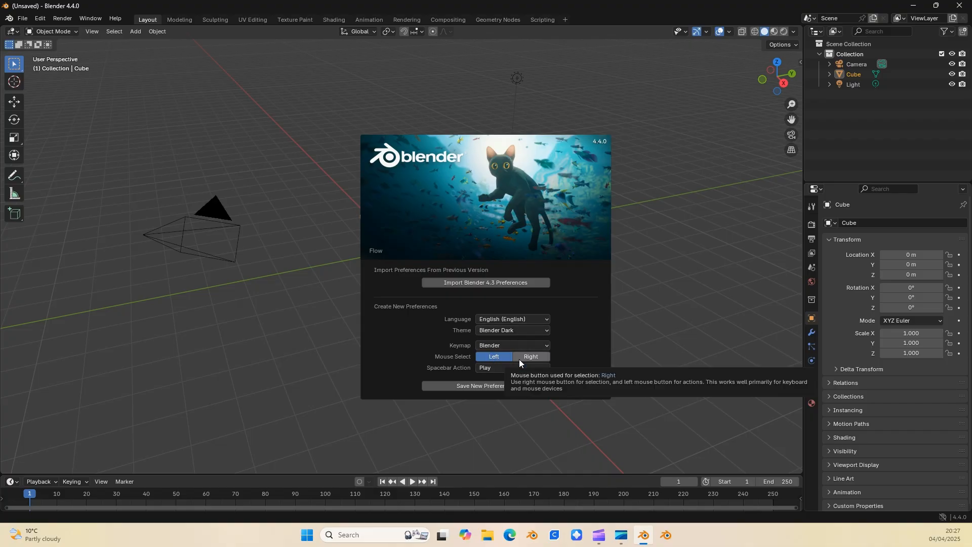
left_click(505, 368)
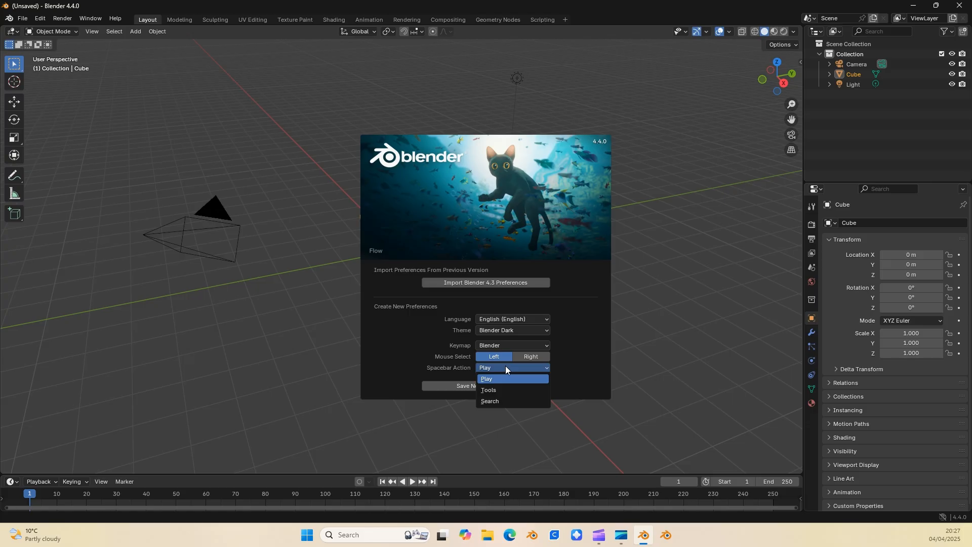
left_click(492, 400)
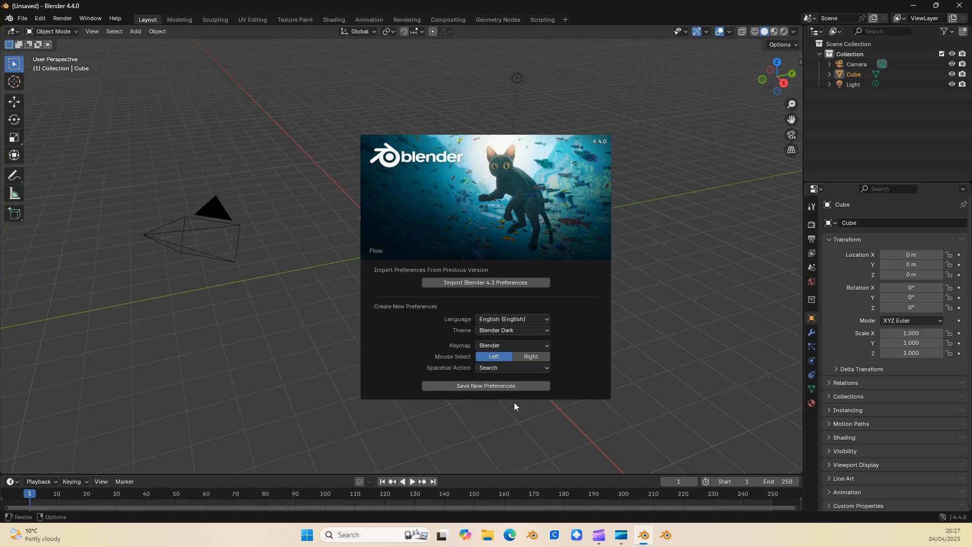
left_click(661, 345)
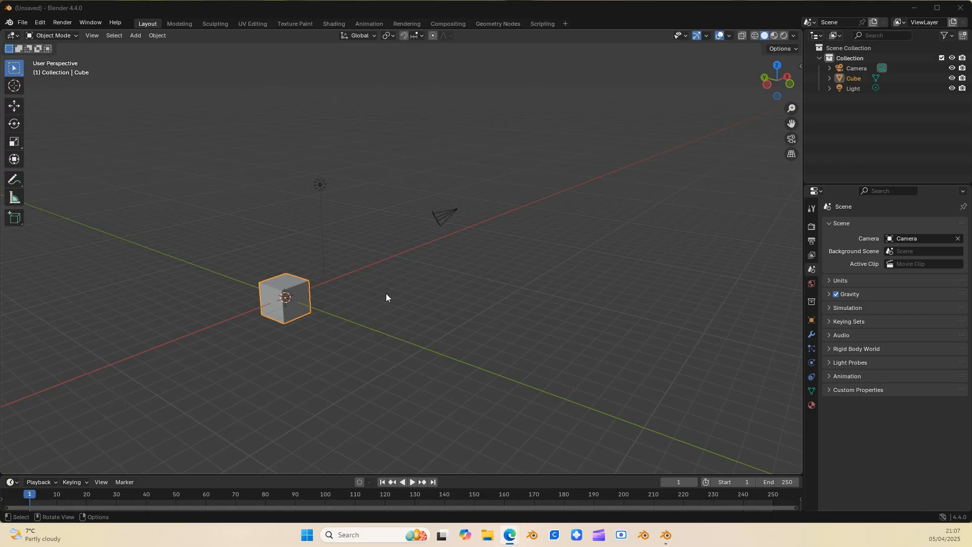
- Show the 3D viewport's sidebar and select the default cube to view its transform and dimensions
mouse_move(457, 296)
middle_mouse_down()
mouse_move(386, 293)
mouse_move(444, 293)
middle_mouse_up()
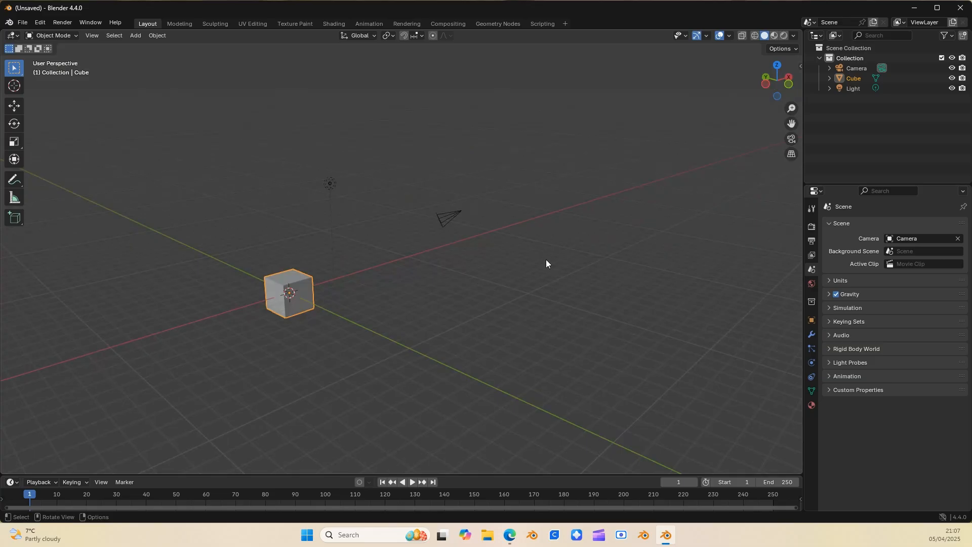
key("n")
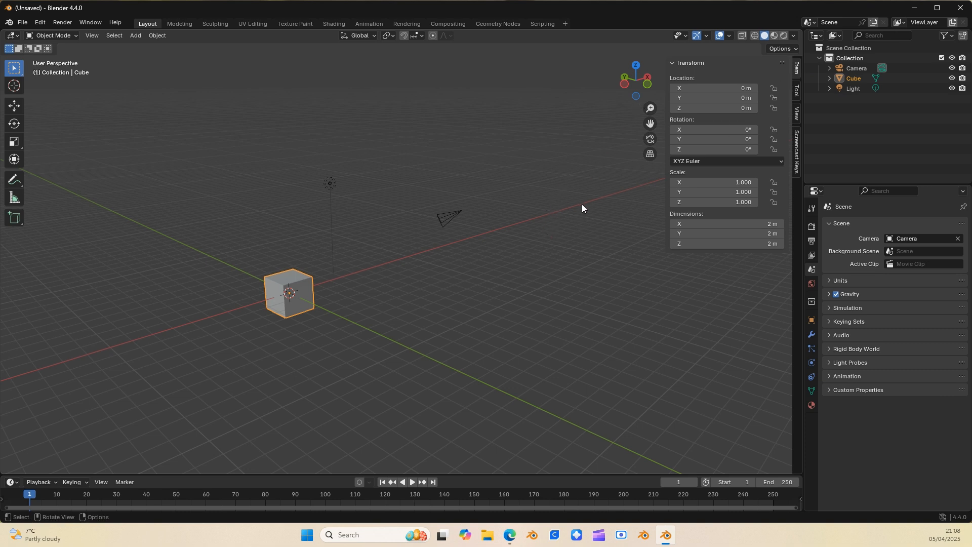
left_click(302, 287)
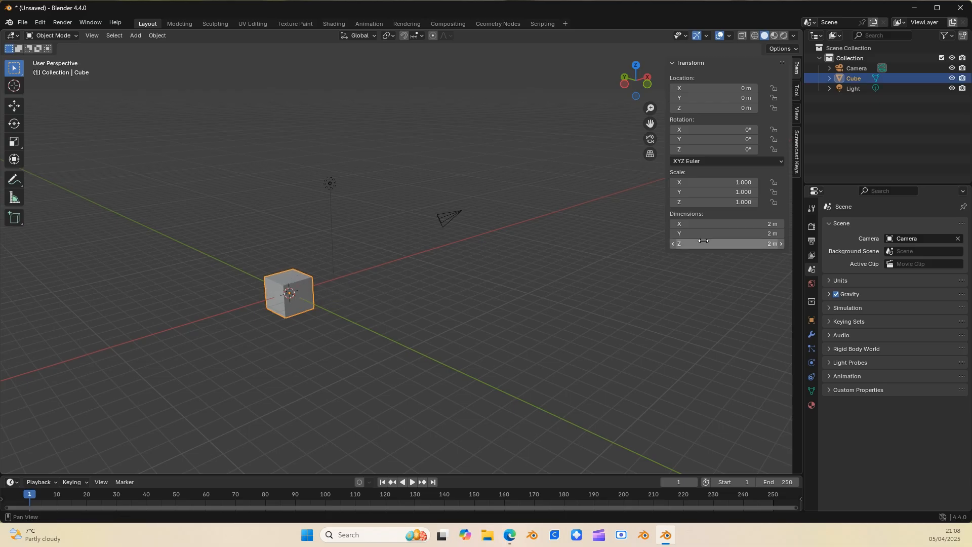
left_click(529, 301)
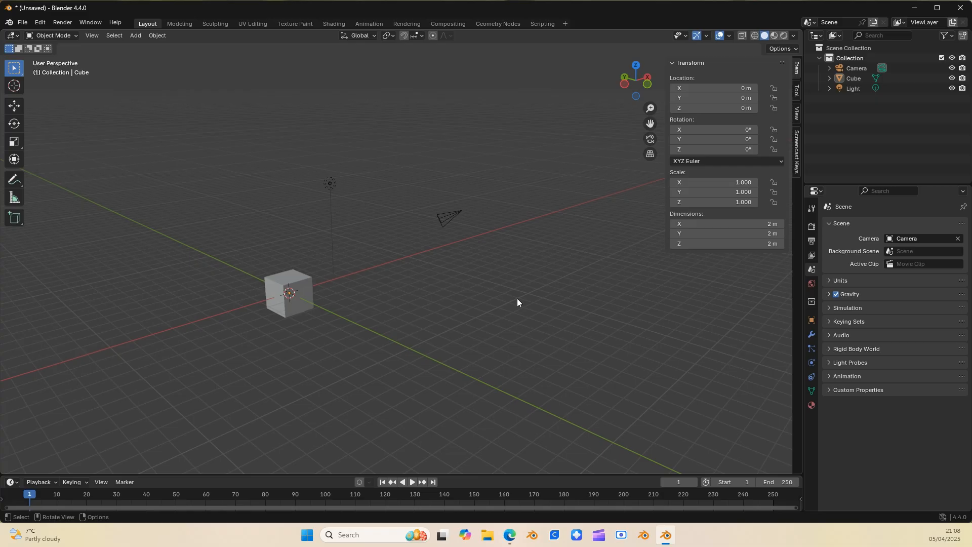
- Delete the default cube, light and camera from the scene
left_click(287, 280)
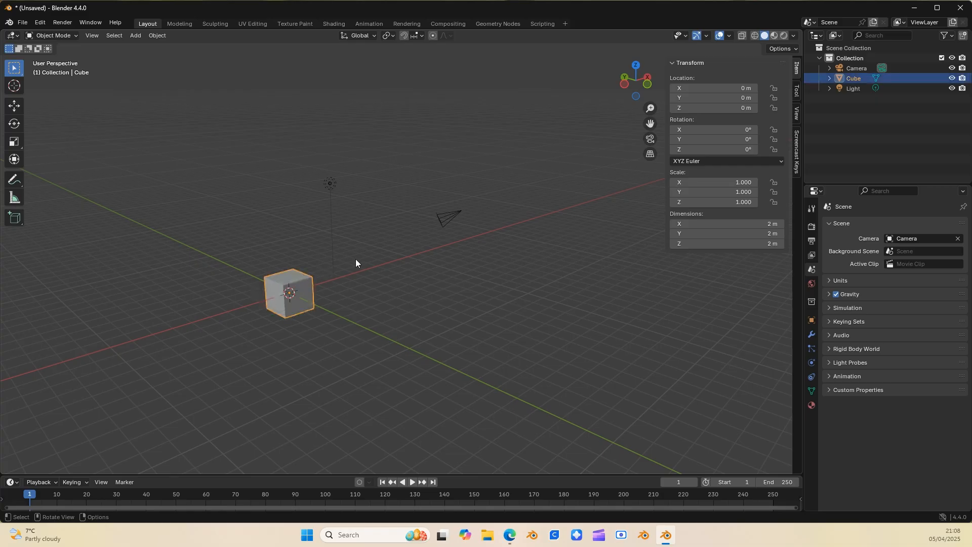
left_click(330, 183, "shift")
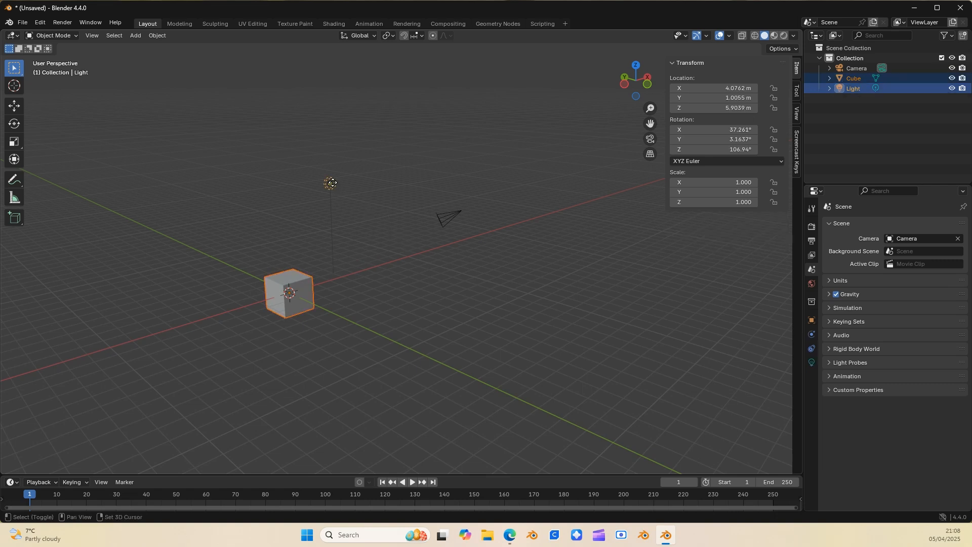
left_click(448, 217, "shift")
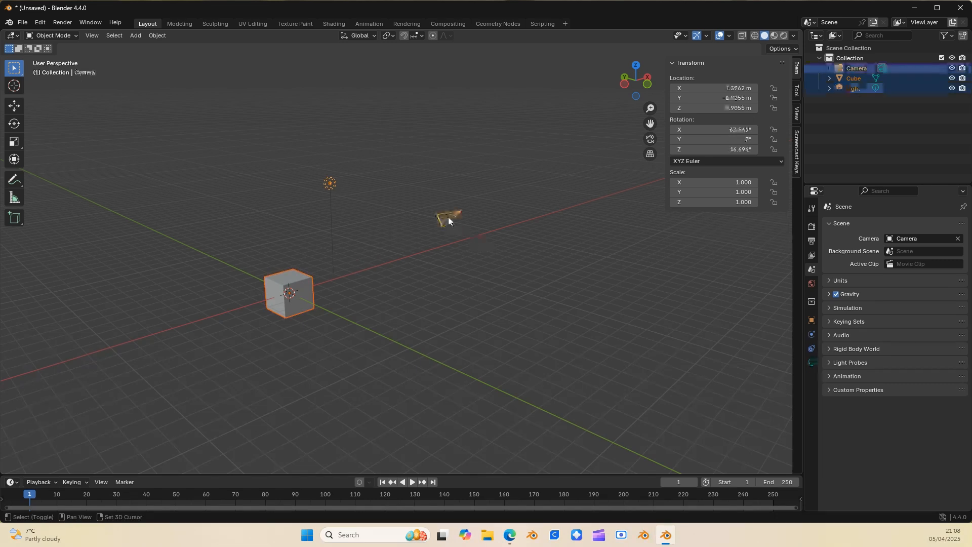
key("x")
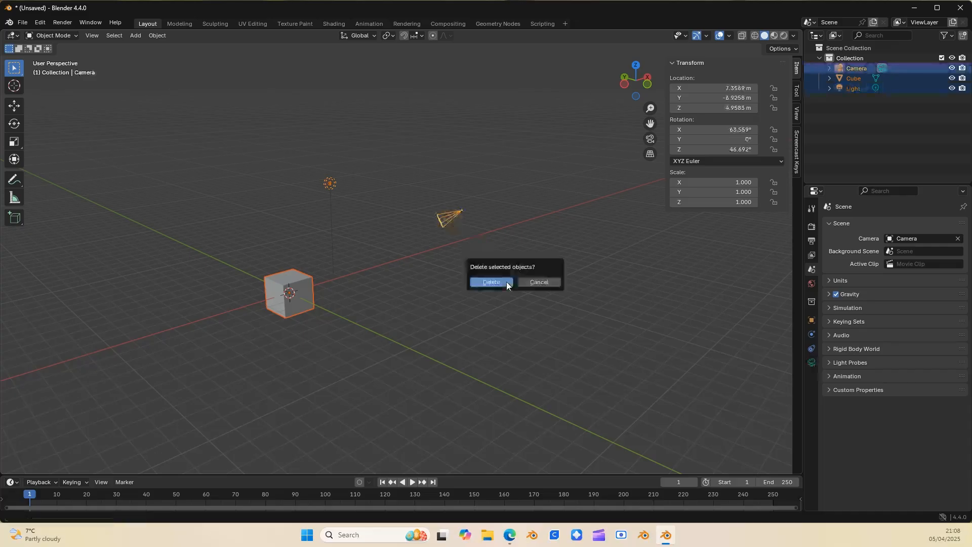
left_click(504, 282)
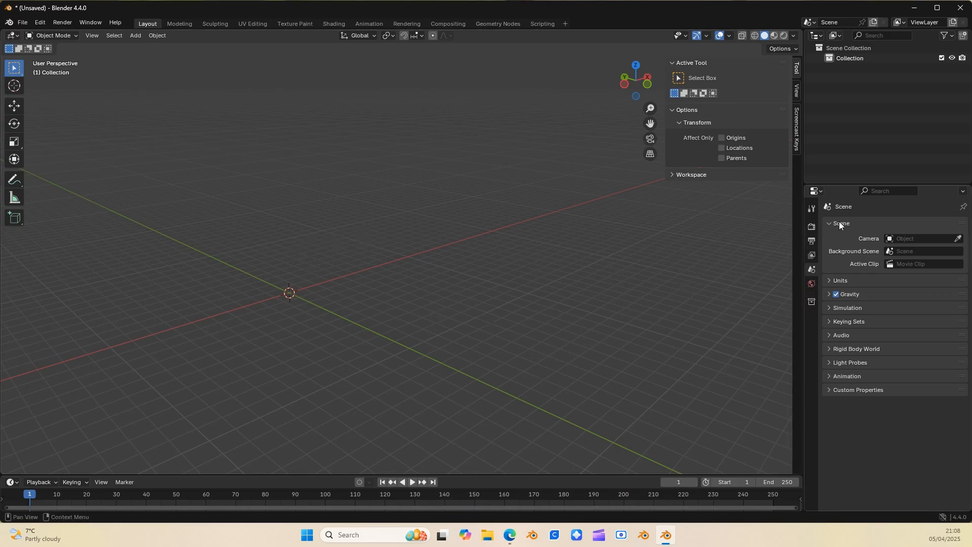
- Set the scene's length unit to Millimeters
left_click(831, 281)
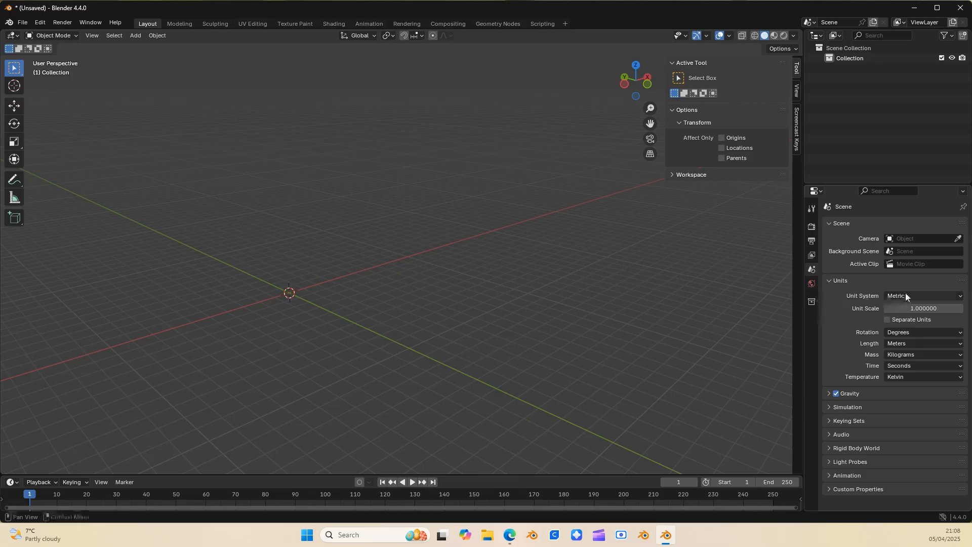
left_click(908, 342)
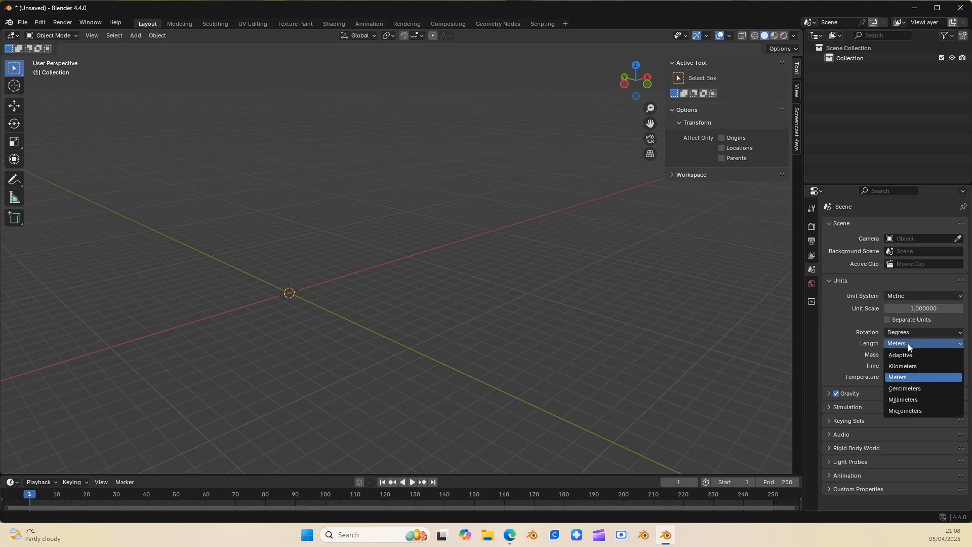
left_click(900, 399)
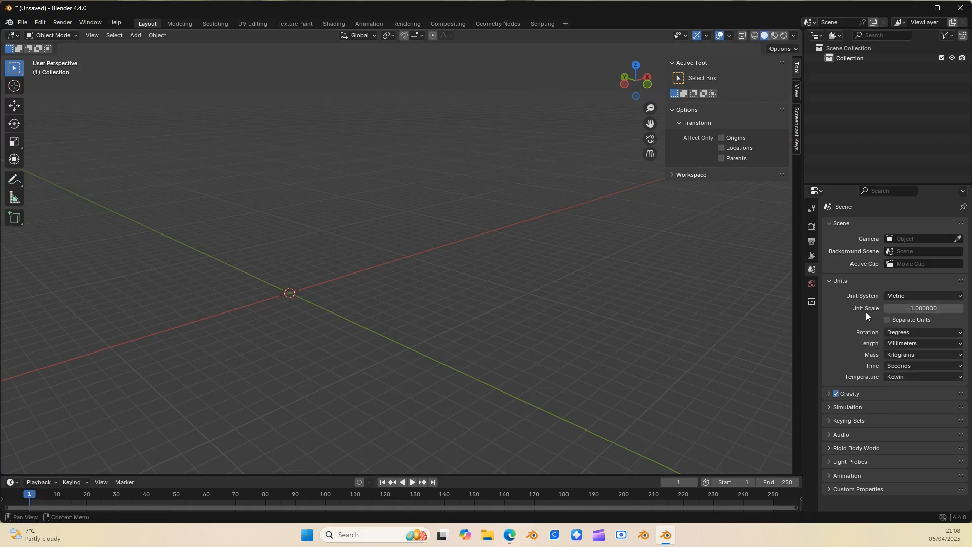
- Set the scene's unit scale to 0.001
double_click(909, 310)
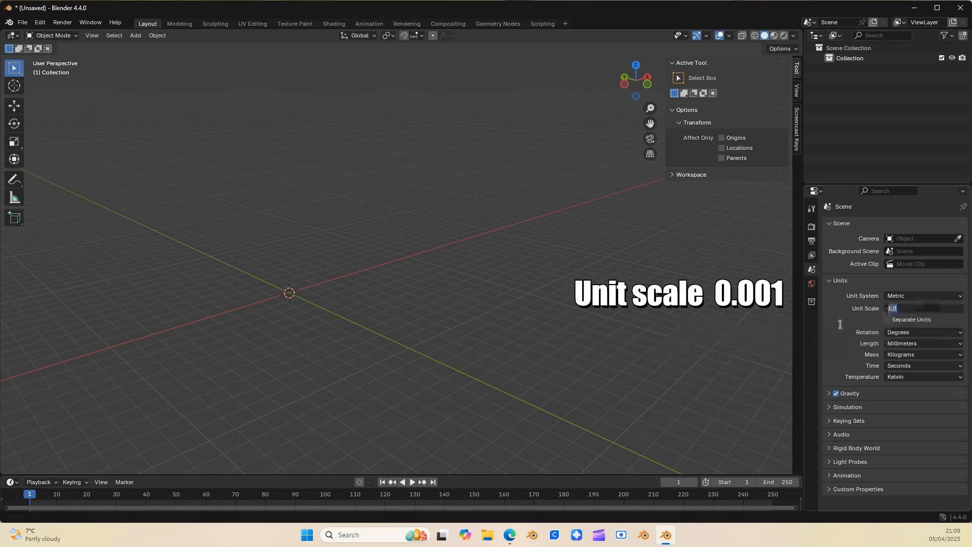
type("0.001")
key("Return")
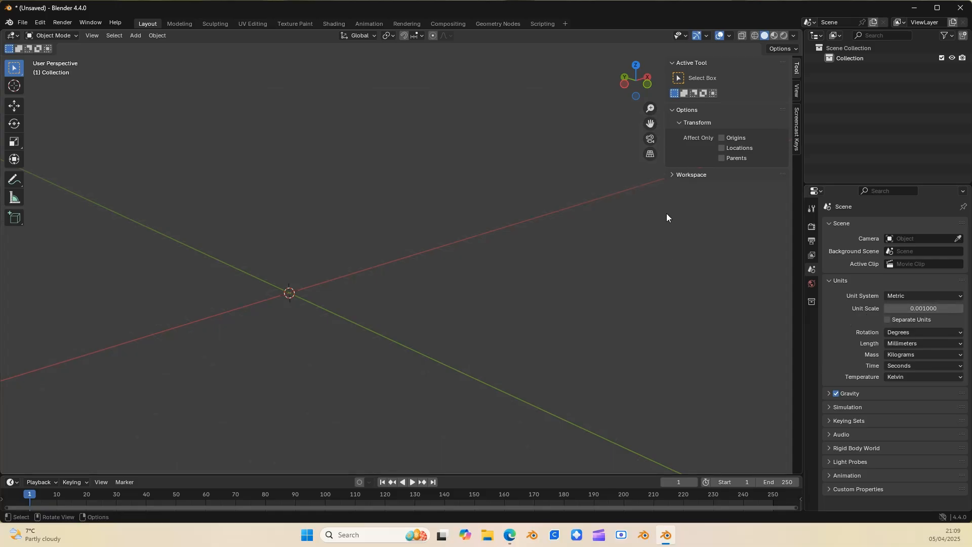
- Set the grid scale in the viewport overlays to 0.001
left_click(730, 34)
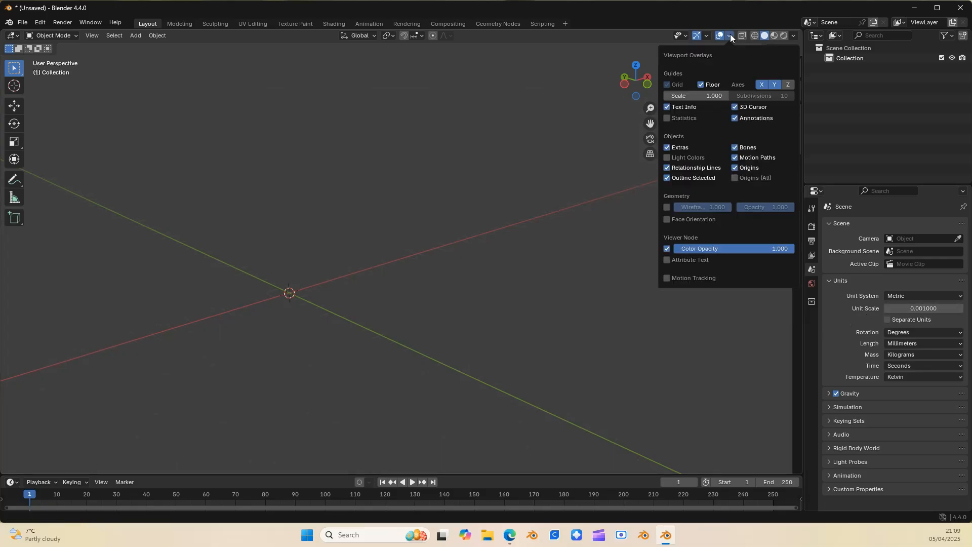
left_click(698, 96)
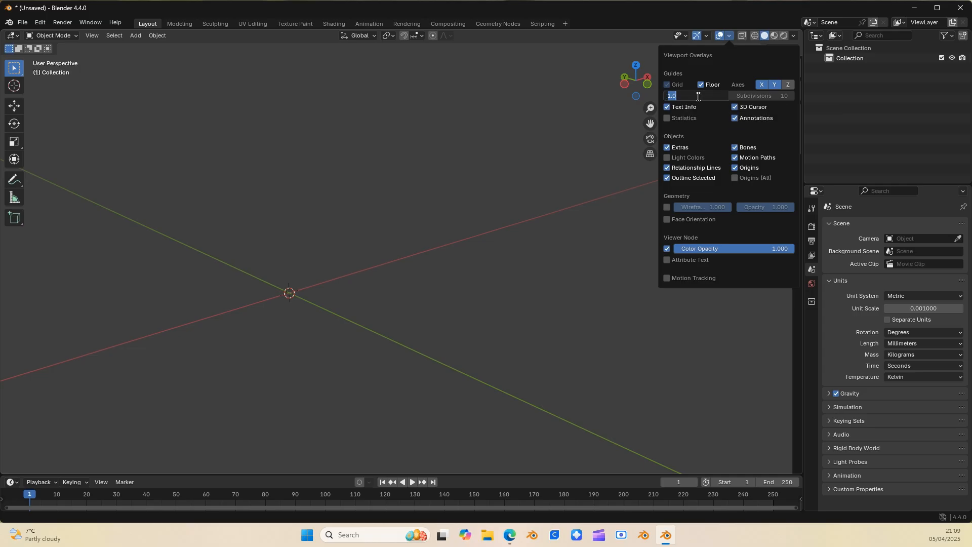
type("0")
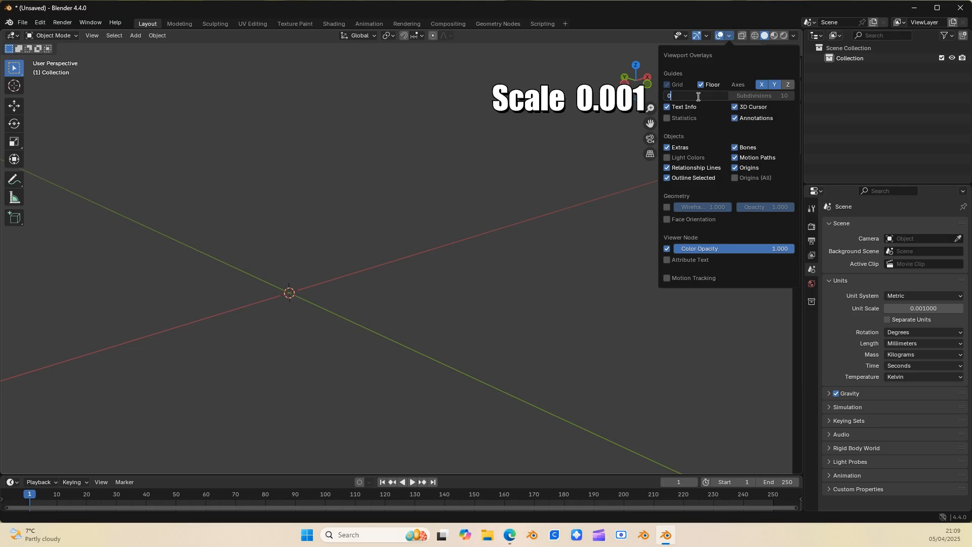
type(".001")
key("Return")
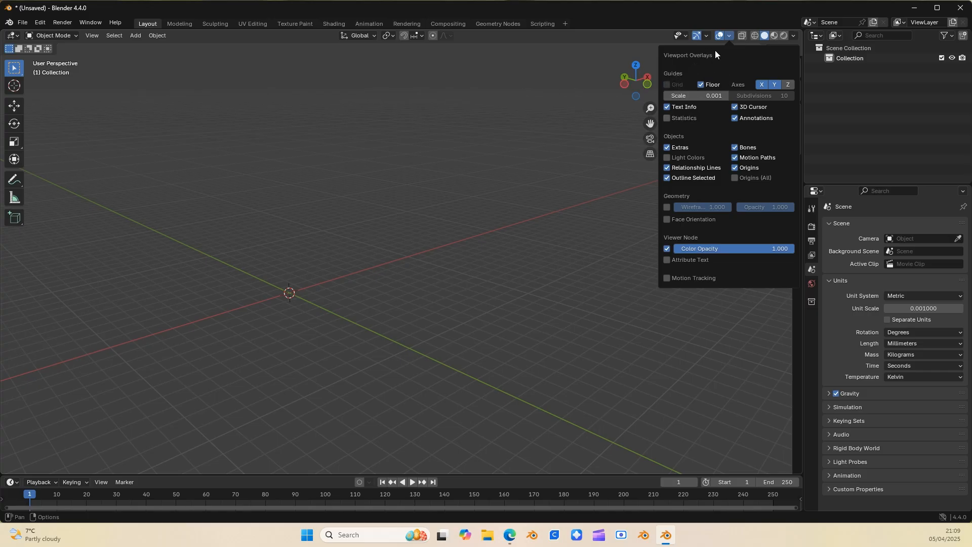
- Set the viewport's clip end distance to 10000 mm in the sidebar's view settings
key("n")
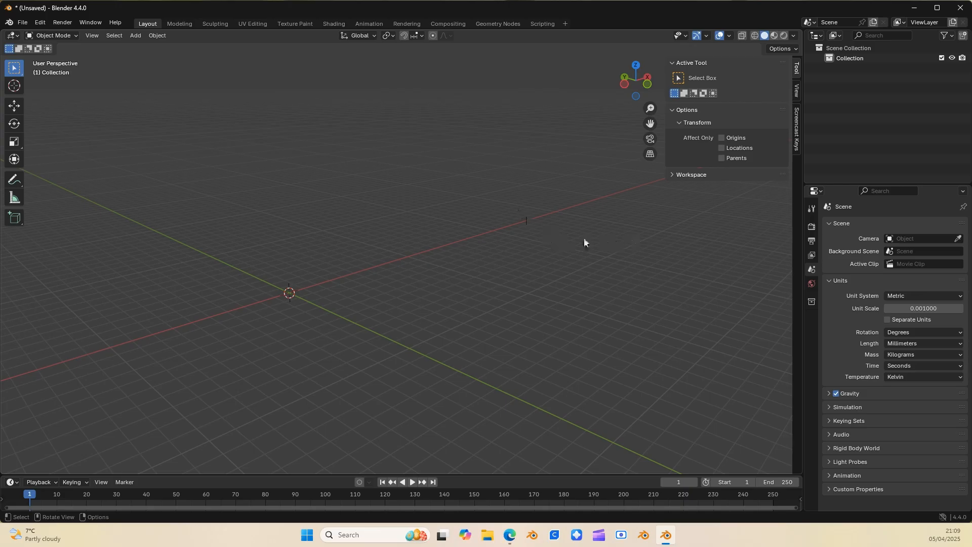
left_click(797, 92)
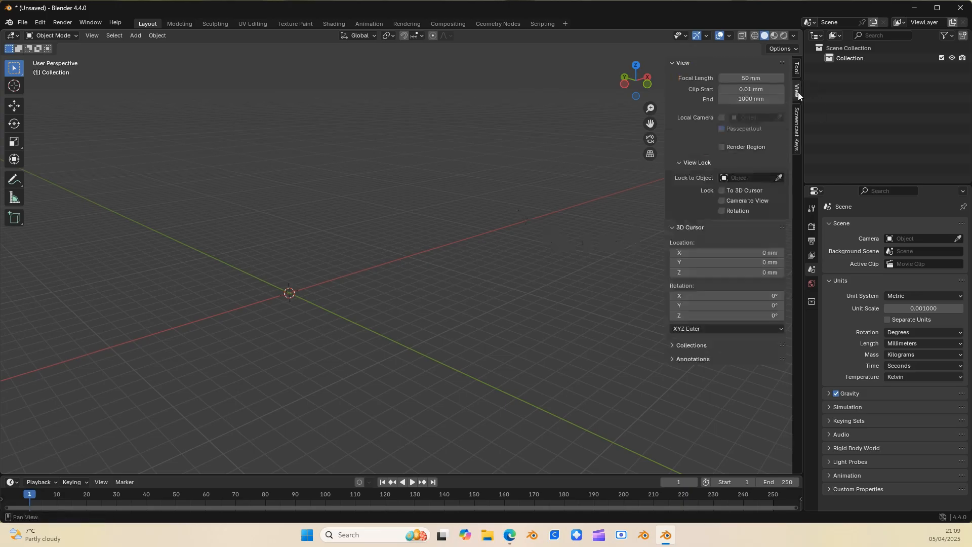
left_click(751, 99)
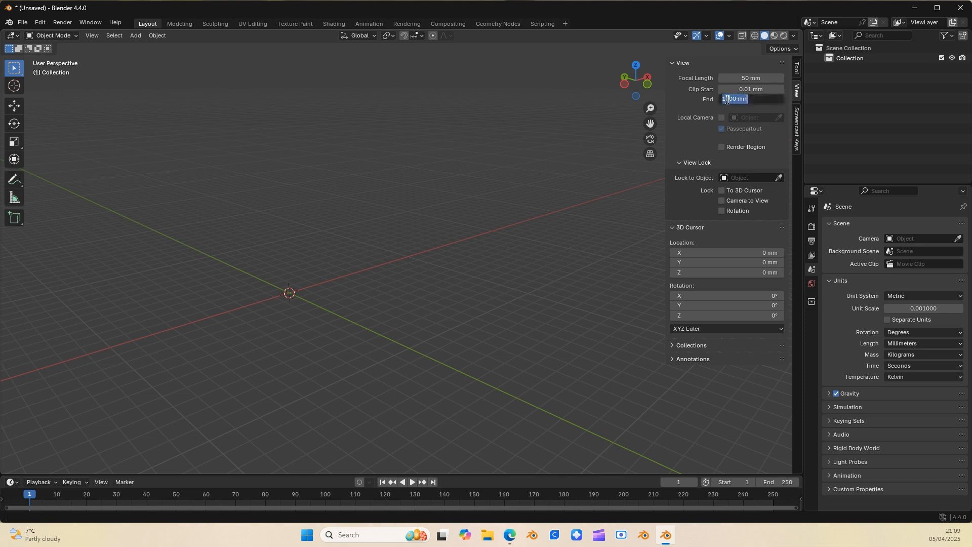
key("Left")
type("0")
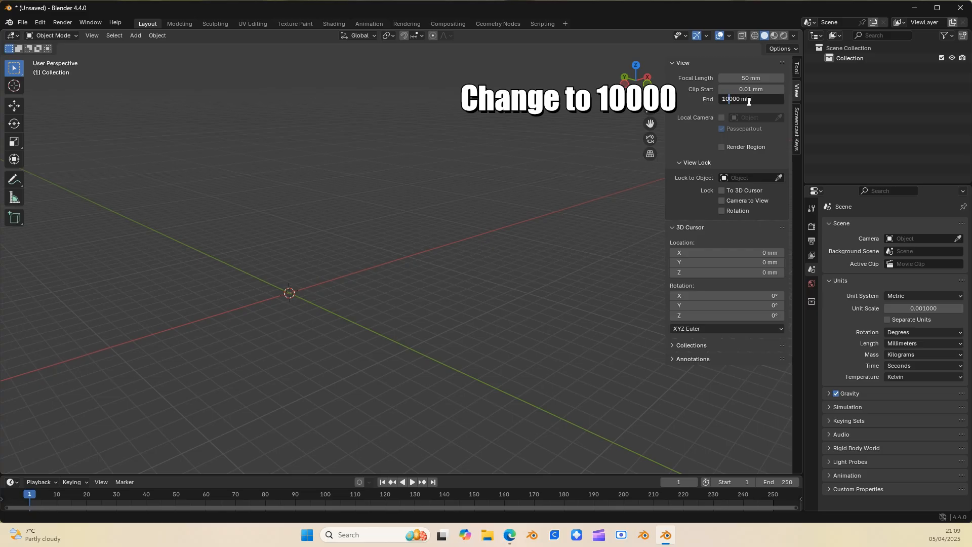
key("Return")
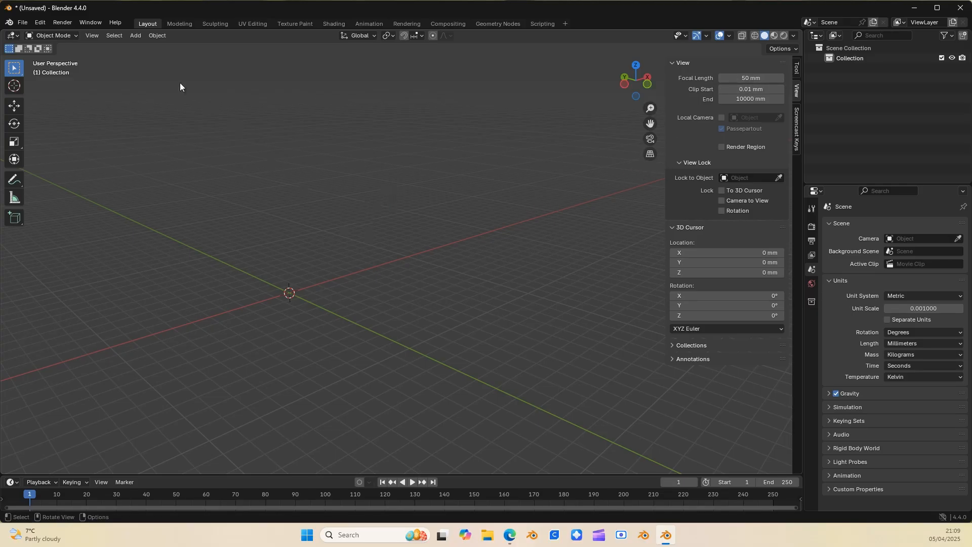
- Add a cube mesh to the scene at the world origin
left_click(136, 36)
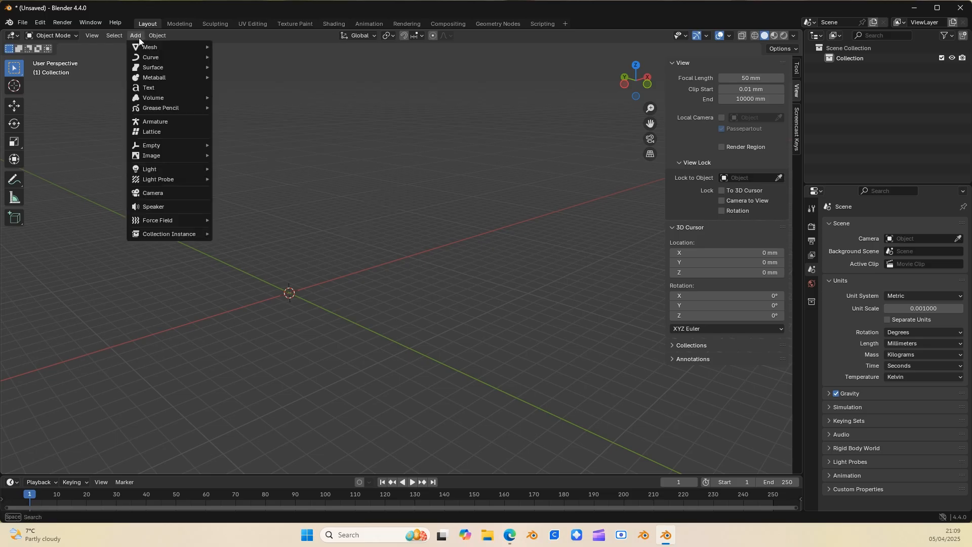
mouse_move(145, 47)
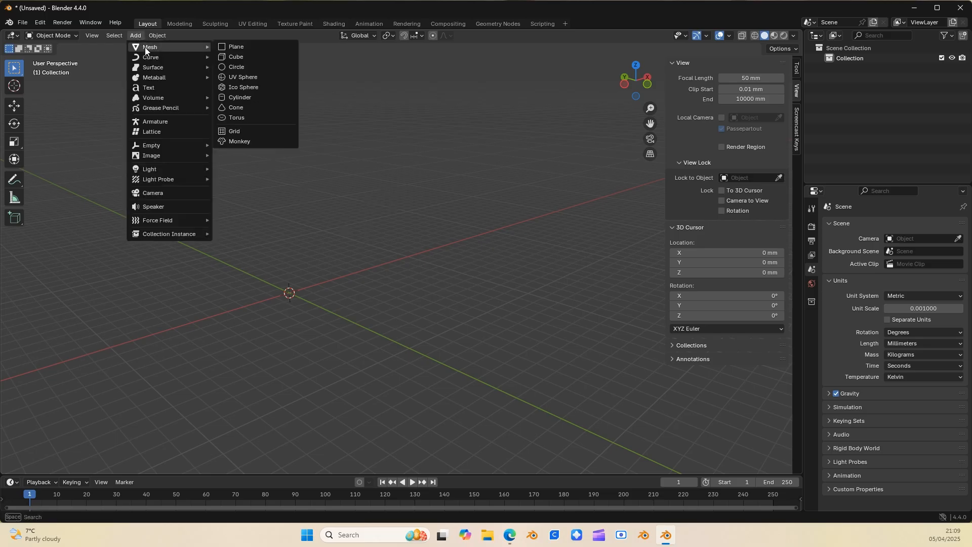
left_click(231, 57)
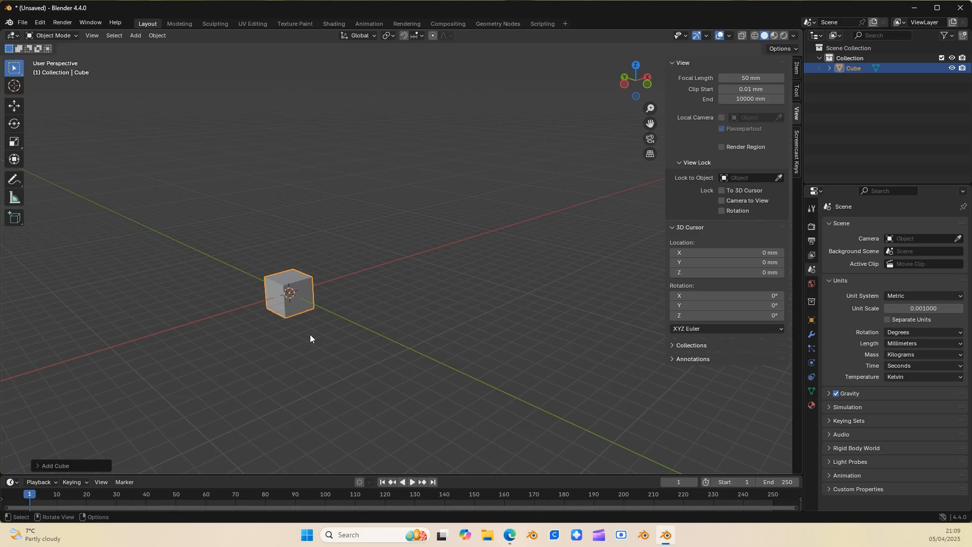
- Inspect the new cube's creation settings, then its transform and dimensions in the sidebar
left_click(77, 466)
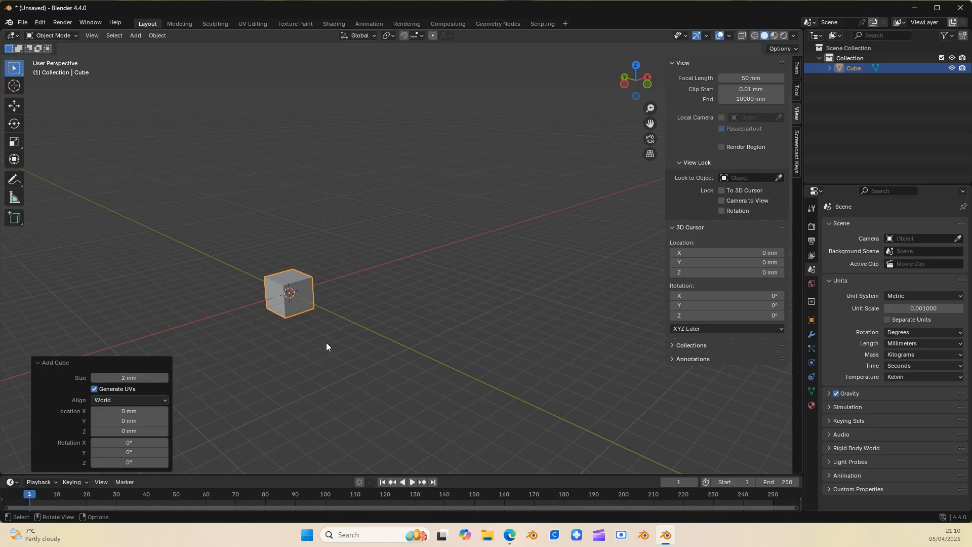
left_click(357, 342)
left_click(311, 296)
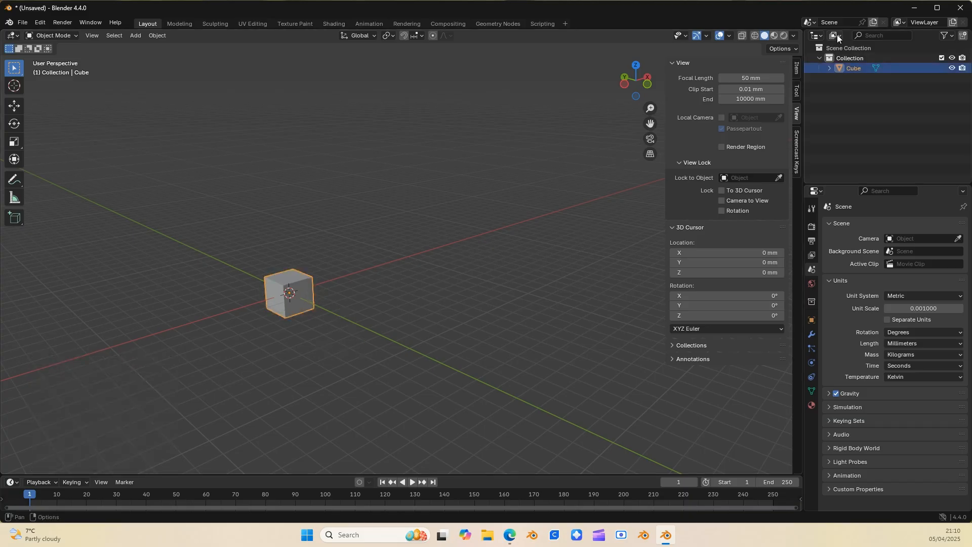
left_click(797, 69)
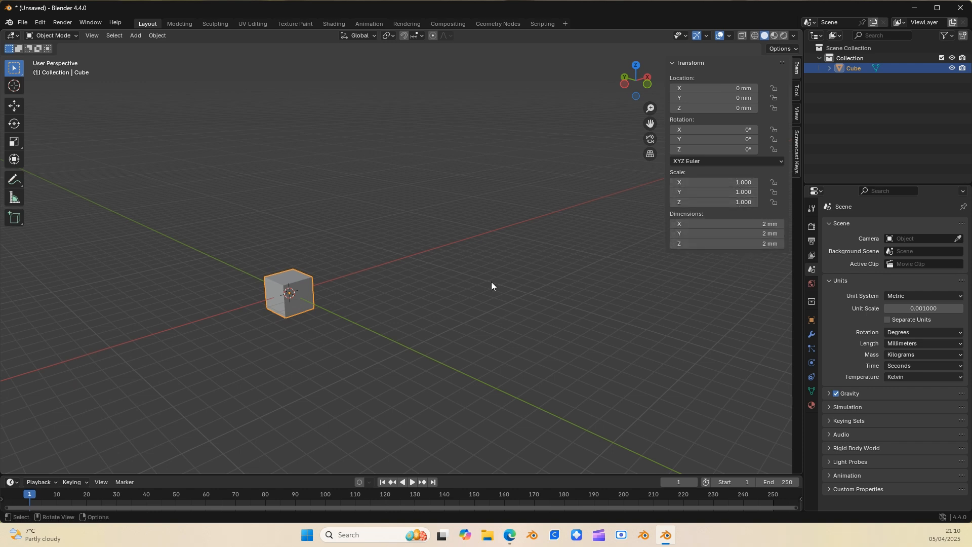
- Save the current scene as the default startup file, overwriting the existing one
left_click(21, 22)
mouse_move(44, 224)
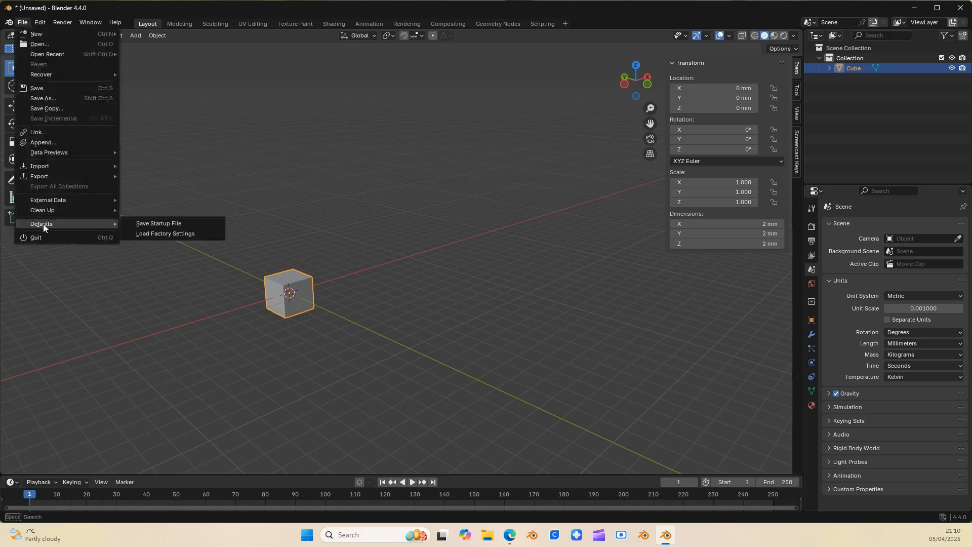
left_click(148, 225)
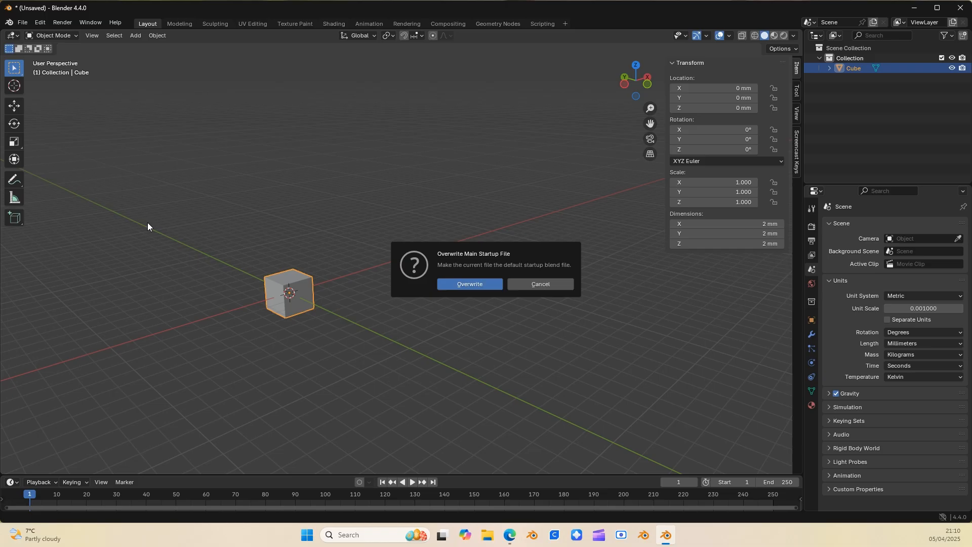
left_click(460, 284)
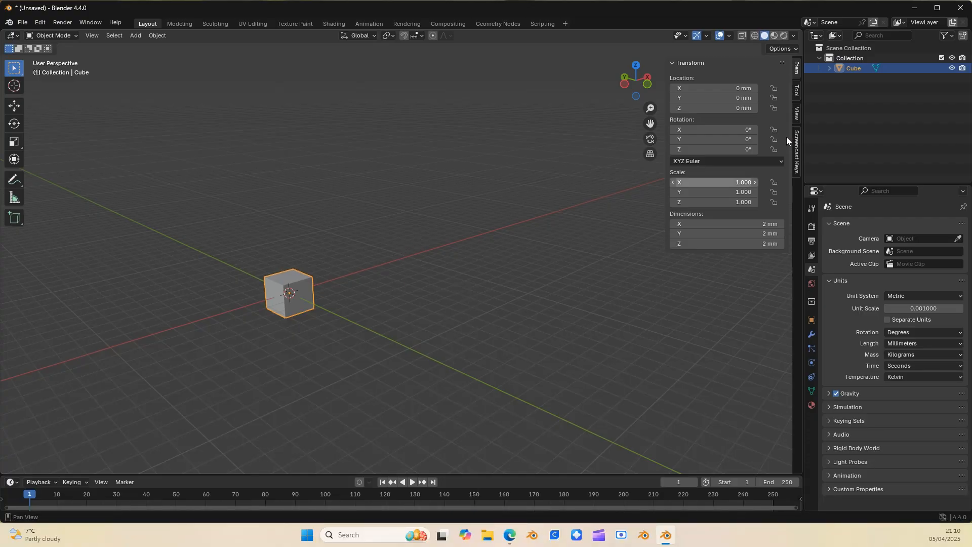
- Restart Blender without saving the untitled file and dismiss the splash screen to check the startup scene
left_click(961, 8)
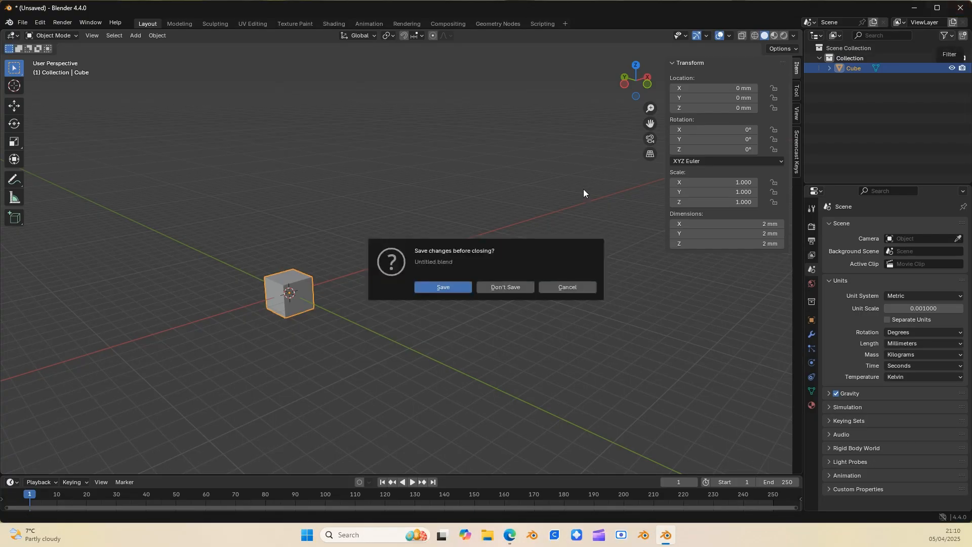
left_click(506, 287)
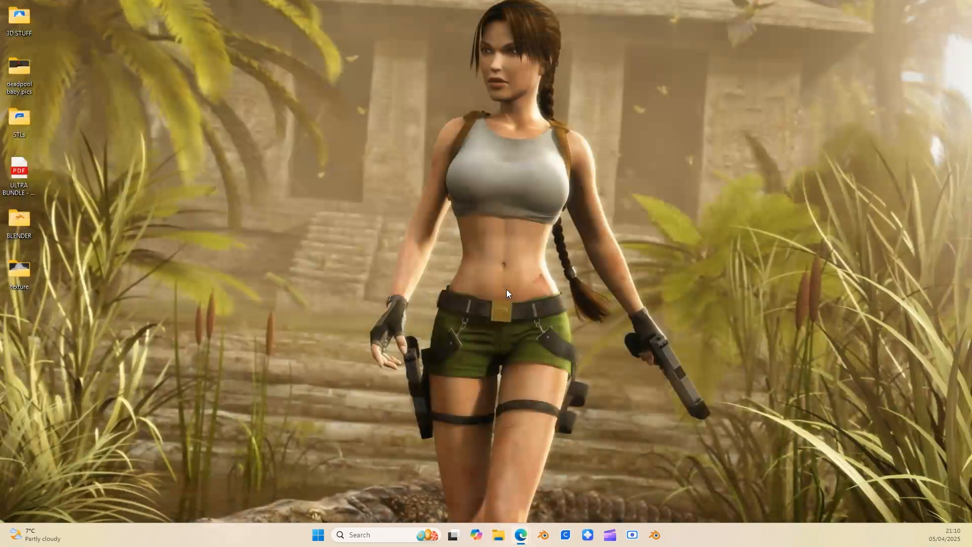
left_click(654, 535)
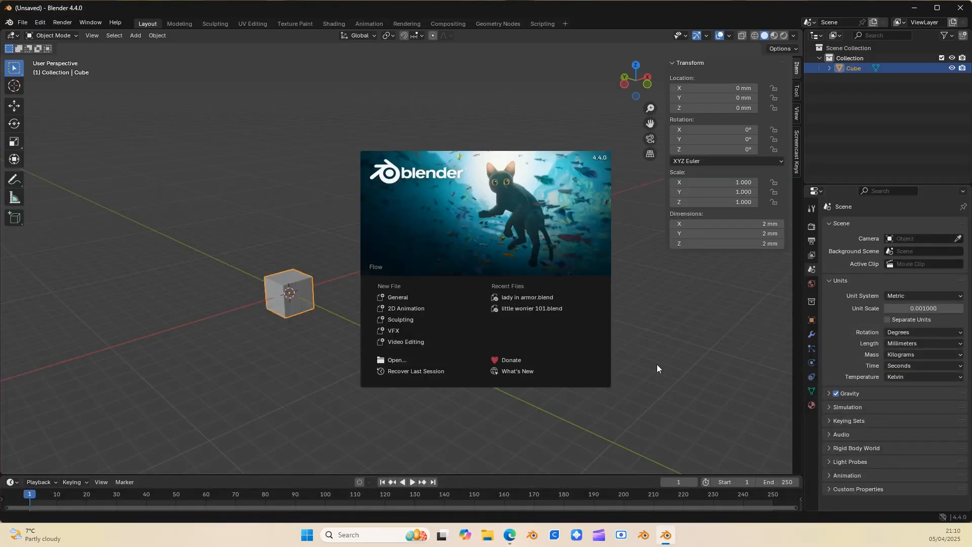
left_click(658, 362)
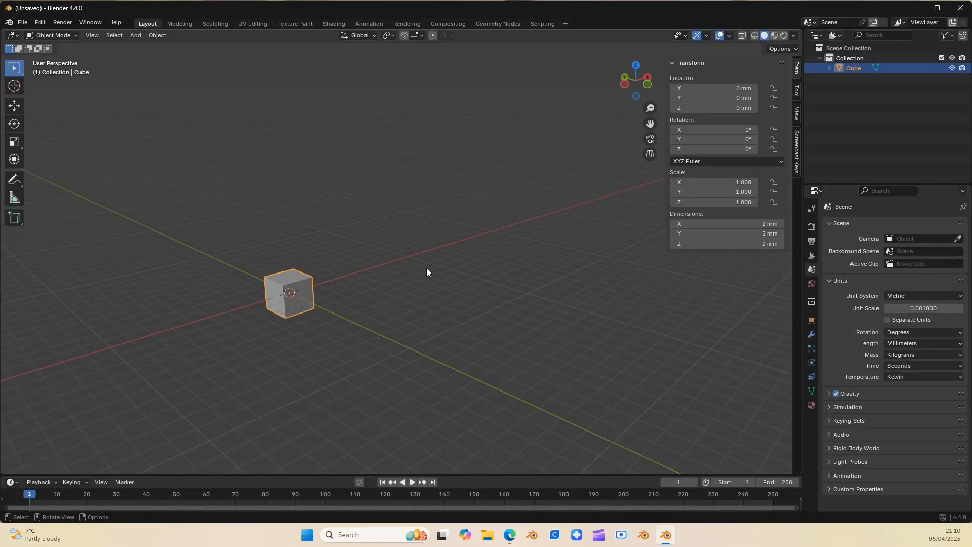
- Delete the cube from the startup scene
middle_click_drag(426, 269, 407, 273)
middle_click_drag(381, 308, 425, 252)
scroll(366, 259, "up", 2)
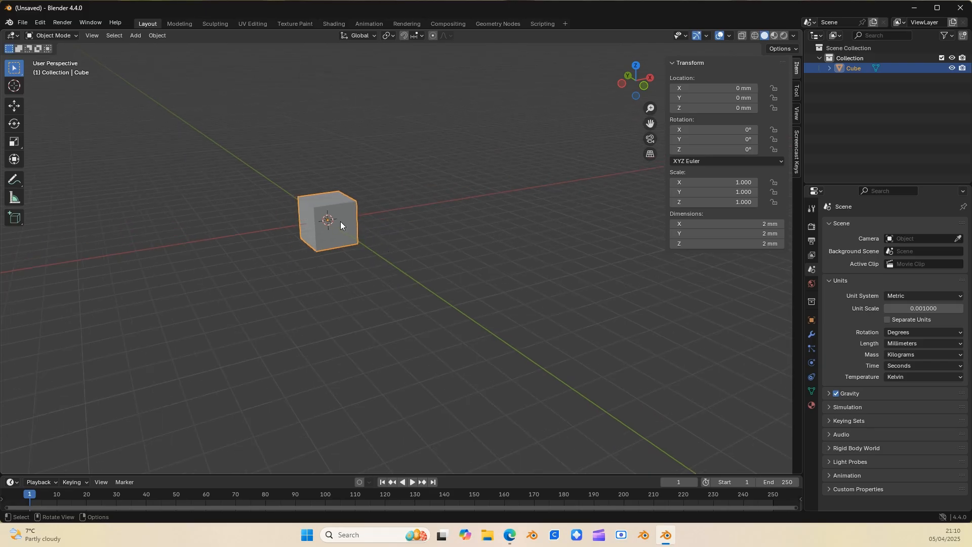
key("x")
left_click(518, 229)
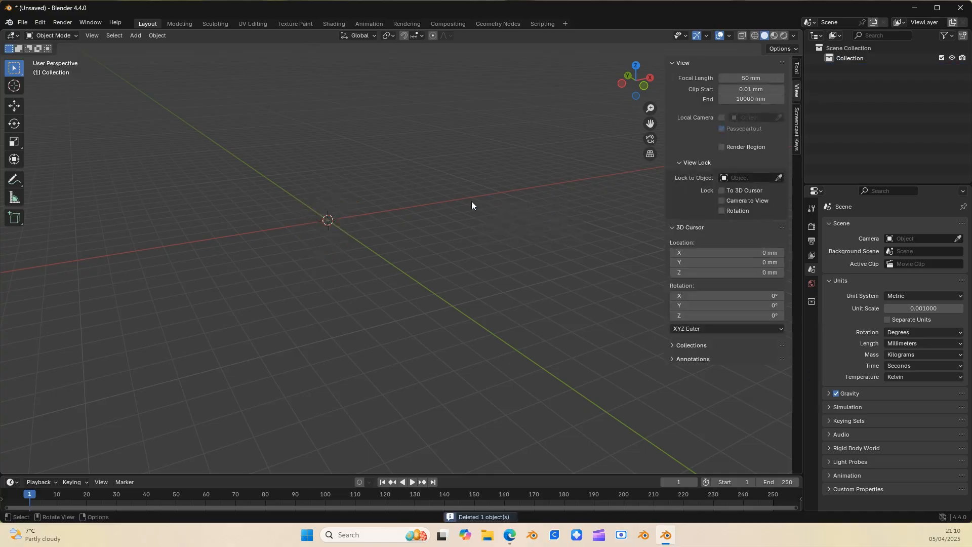
- Overwrite the default startup file with the emptied scene
left_click(20, 23)
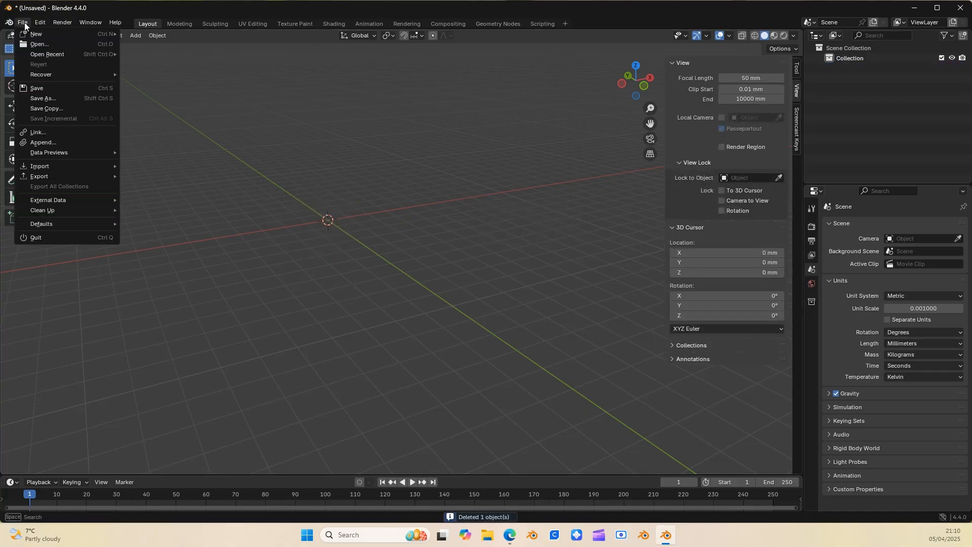
mouse_move(49, 224)
left_click(138, 224)
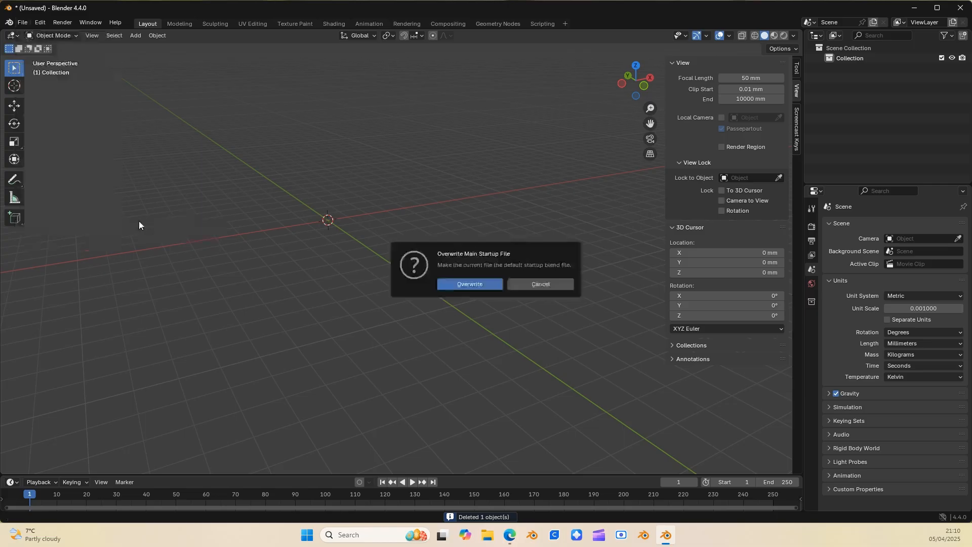
left_click(450, 285)
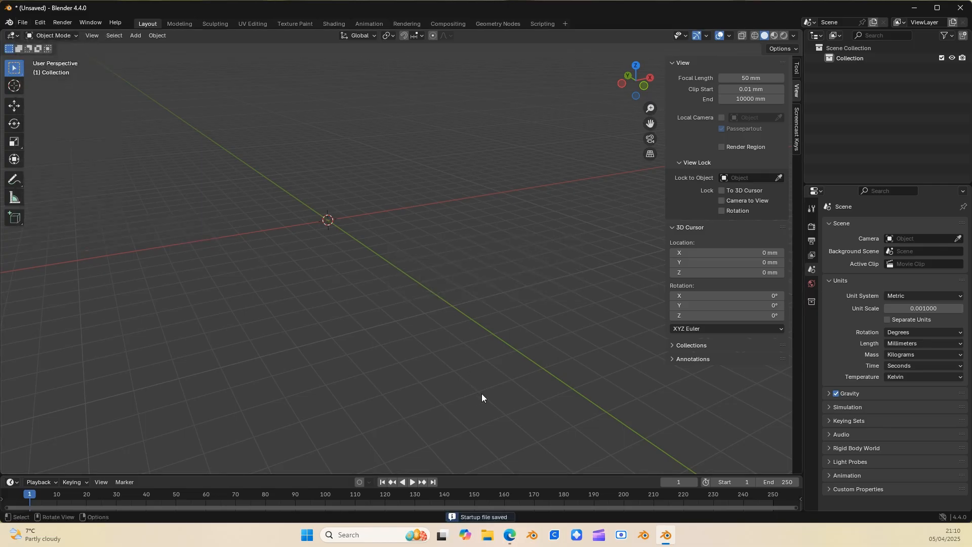
- Close and relaunch Blender, discarding any unsaved changes, and dismiss the splash screen to check the empty startup scene
left_click(960, 7)
left_click(489, 287)
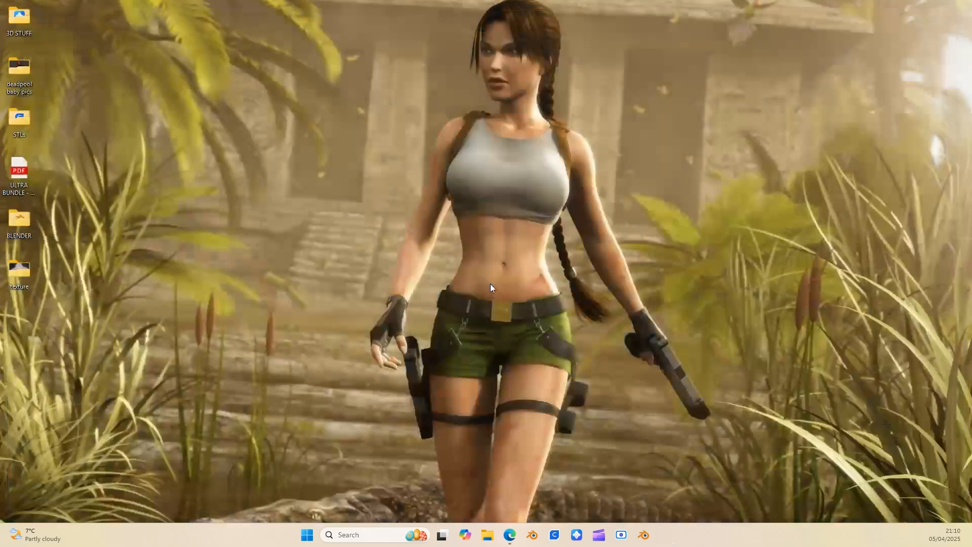
left_click(655, 535)
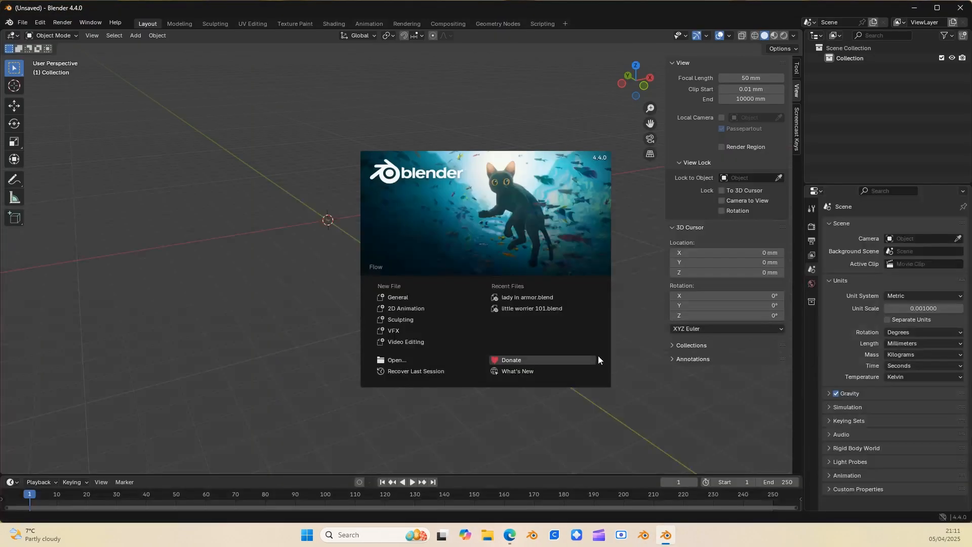
left_click(296, 257)
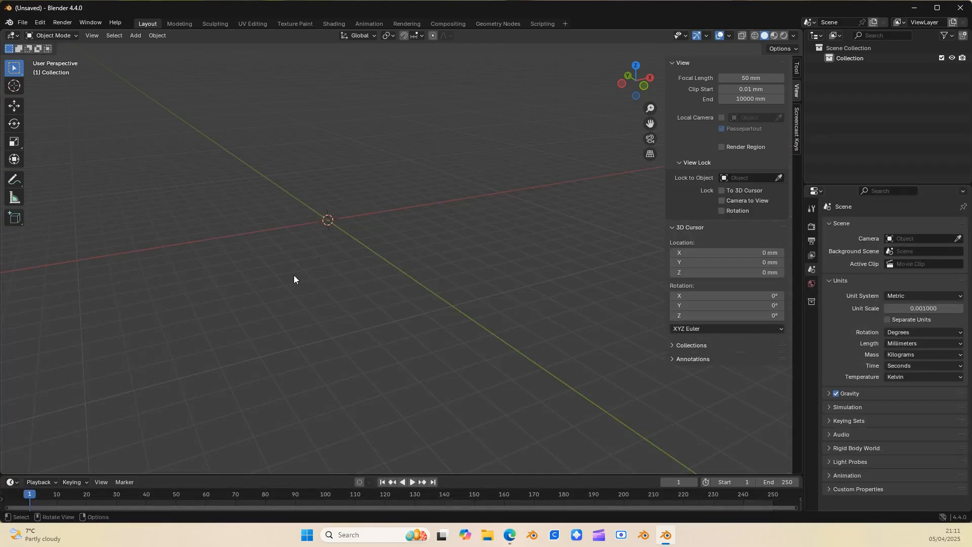
- Center the world origin in the 3D viewport and make its sidebar narrower
mouse_move(313, 203)
middle_mouse_down()
mouse_move(304, 197)
mouse_move(331, 202)
mouse_move(325, 195)
middle_mouse_up()
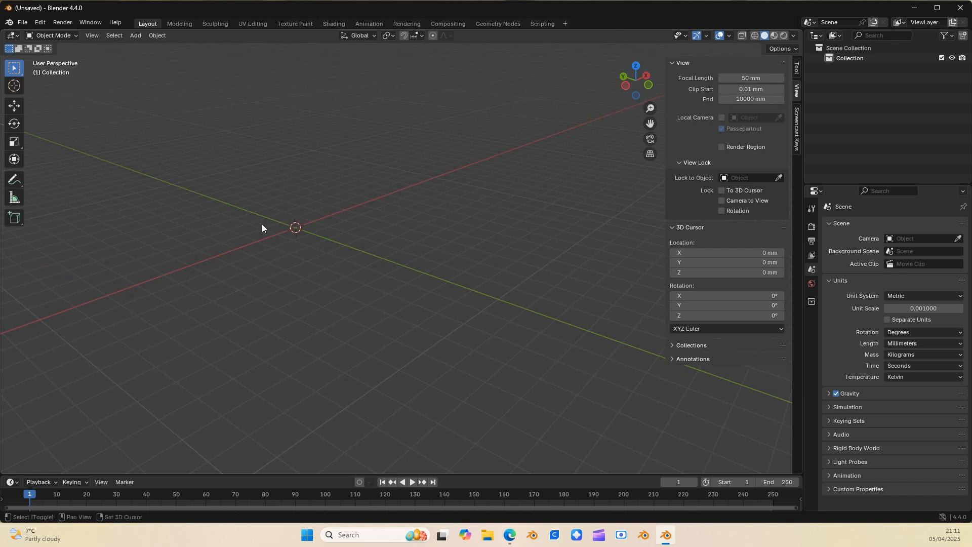
middle_click_drag(264, 224, 351, 281, "shift")
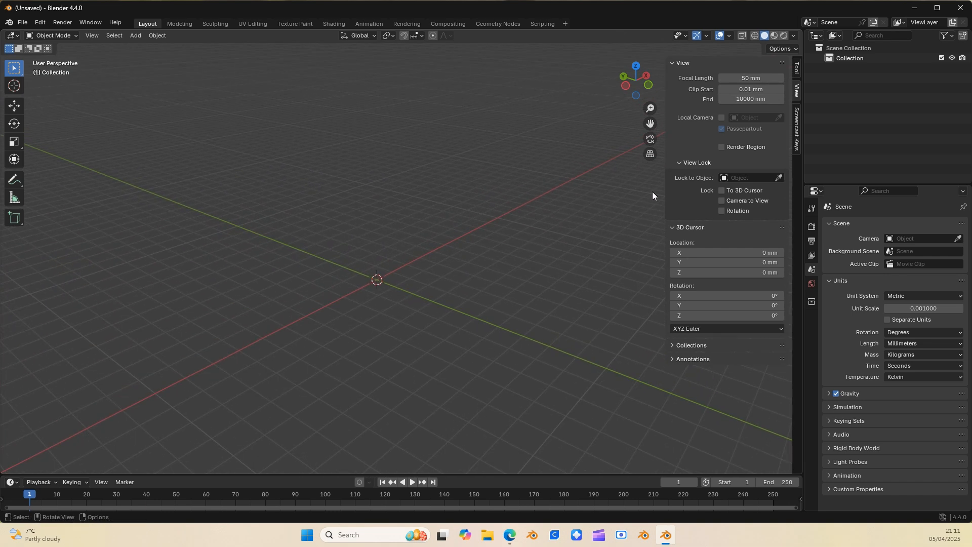
left_click_drag(666, 196, 697, 204)
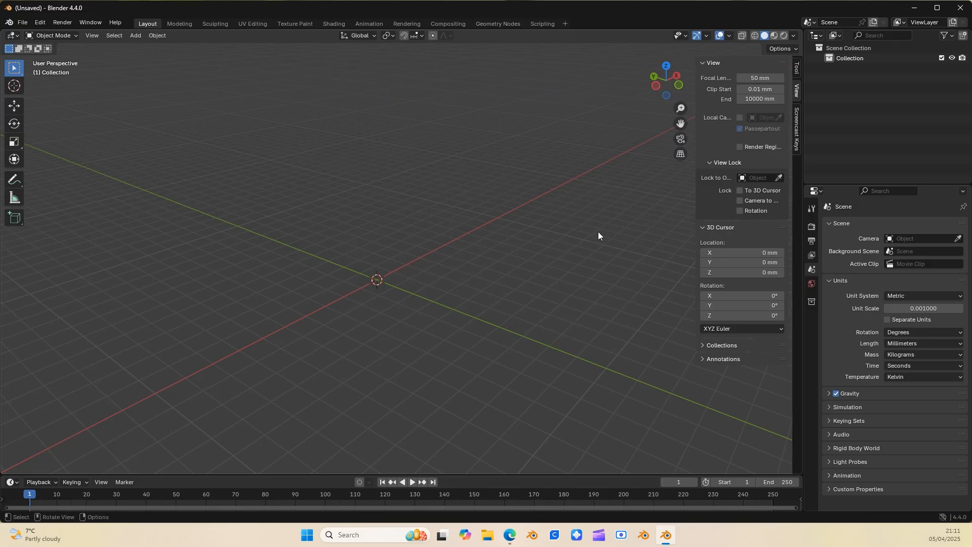
- Enable the Screencast Keys display in the 3D viewport and return the sidebar to the active tool settings
left_click(797, 133)
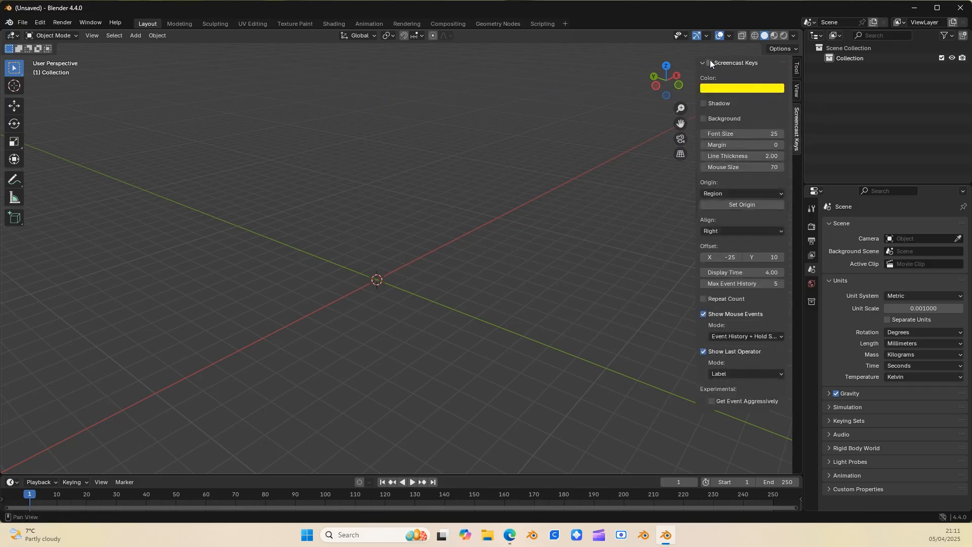
left_click(709, 62)
left_click(796, 69)
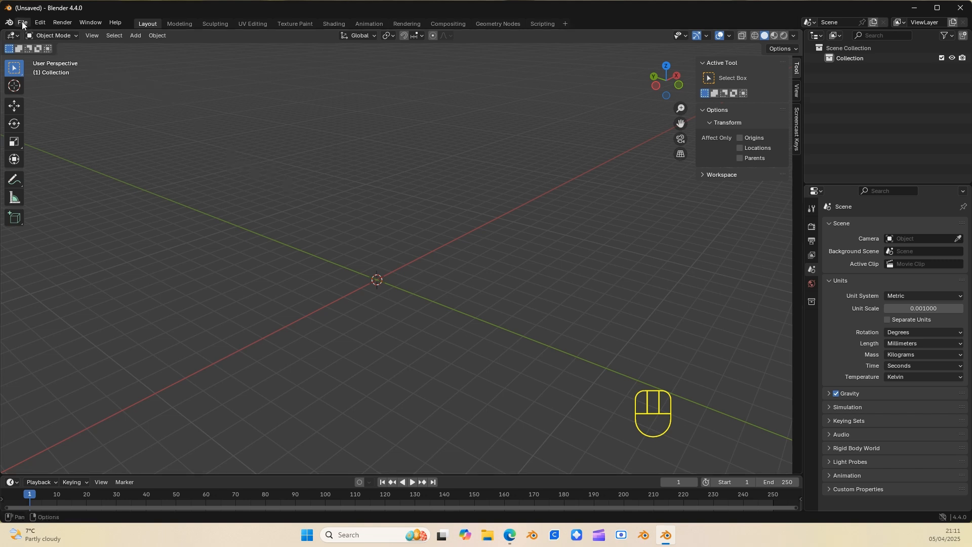
- Open the extensions section of the preferences and allow online access
left_click(39, 22)
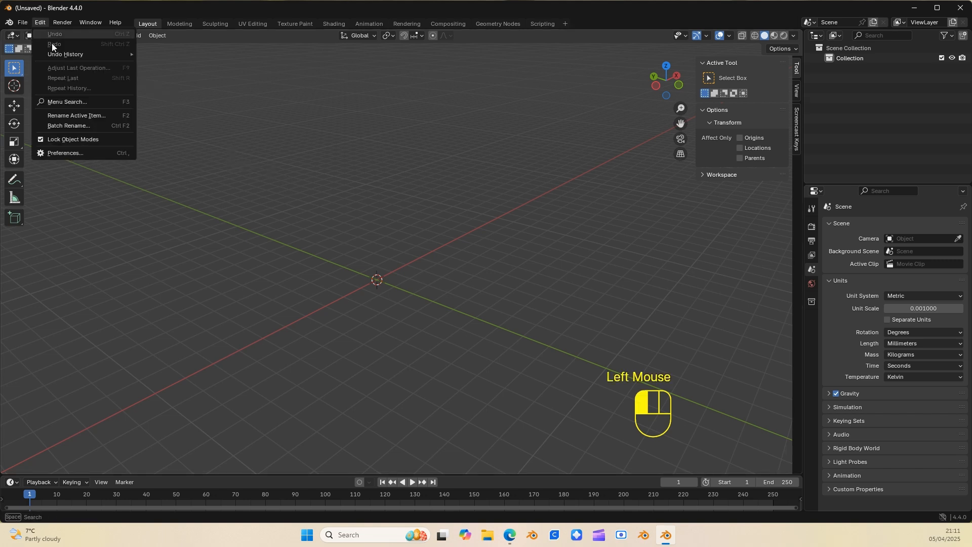
left_click(75, 153)
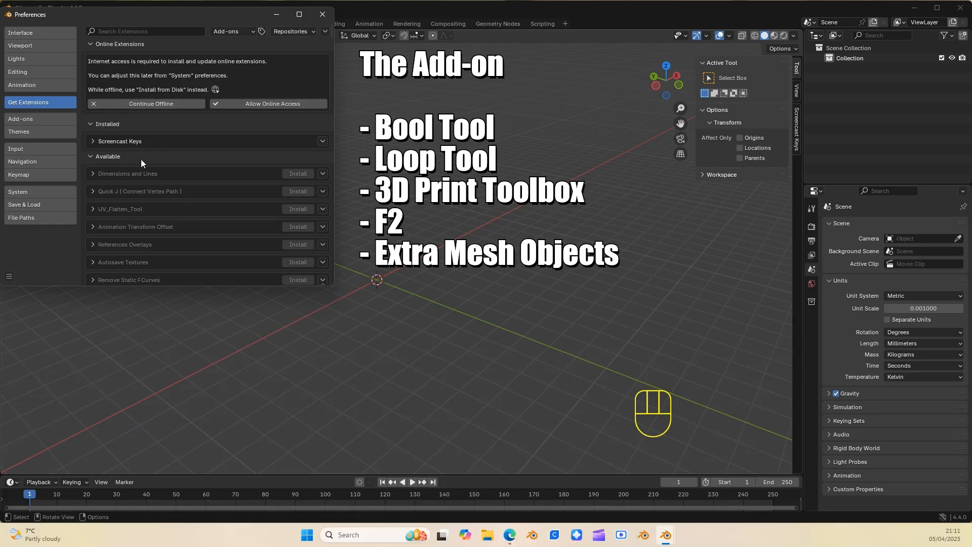
left_click(261, 102)
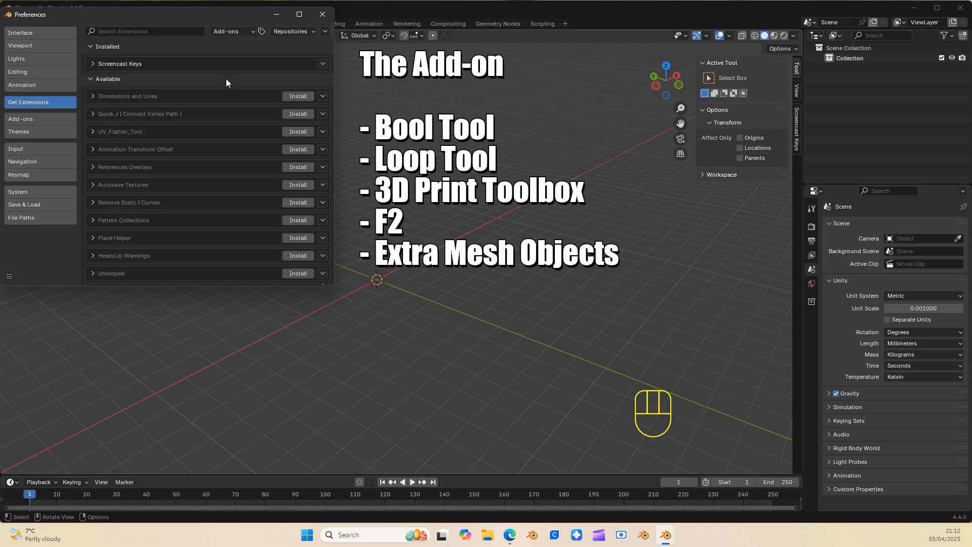
- Search the extensions for "bool", install the Bool Tool add-on and clear the search
left_click(138, 31)
type("bool")
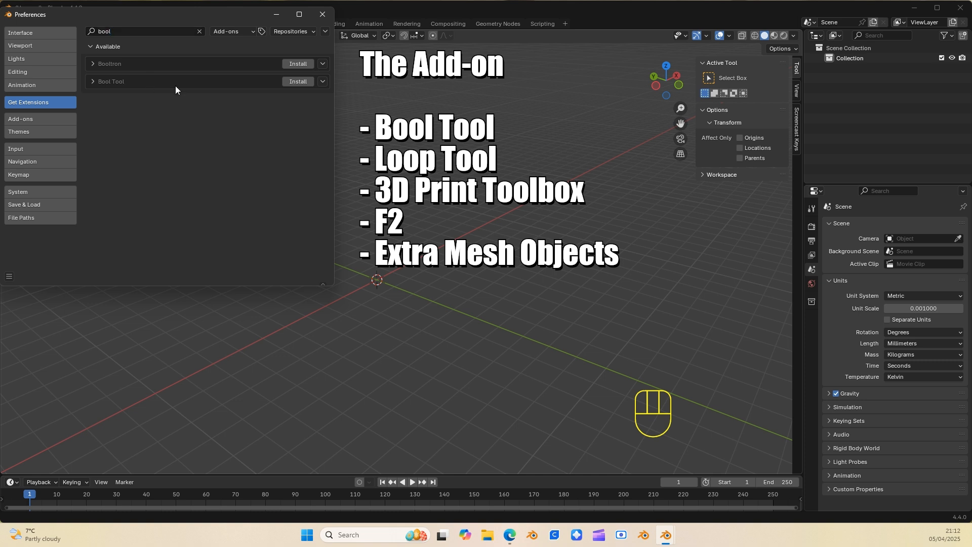
left_click(295, 82)
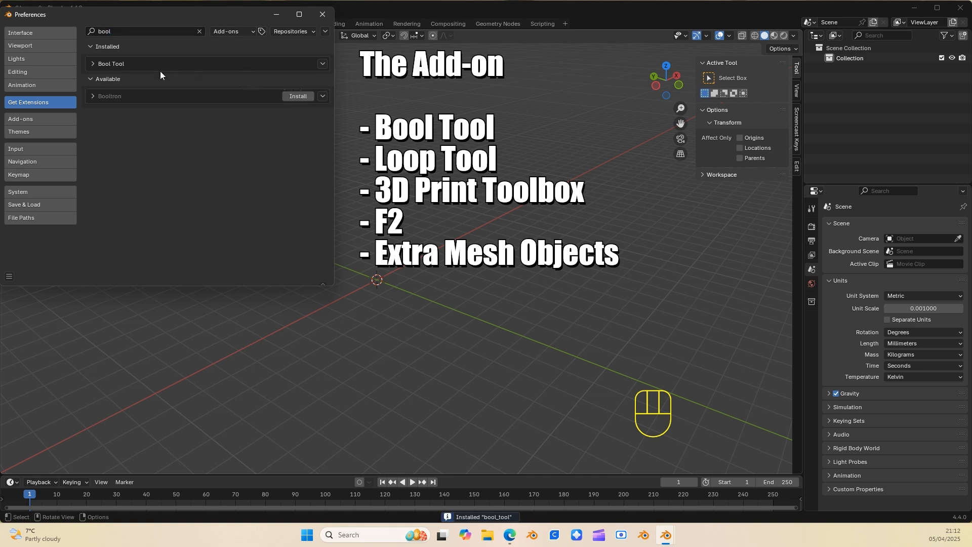
left_click(199, 32)
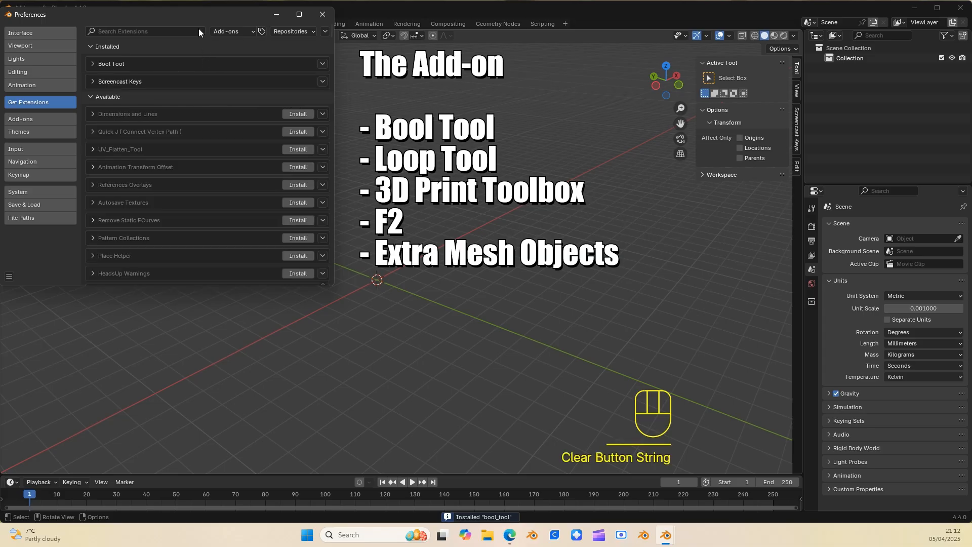
- Search the extensions for "loop", install the LoopTools add-on and clear the search
left_click(154, 31)
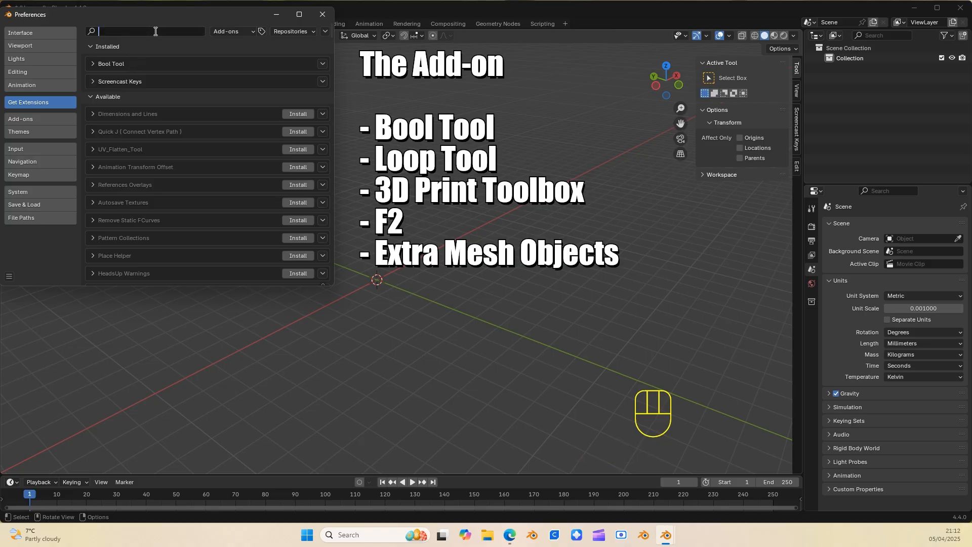
type("loop")
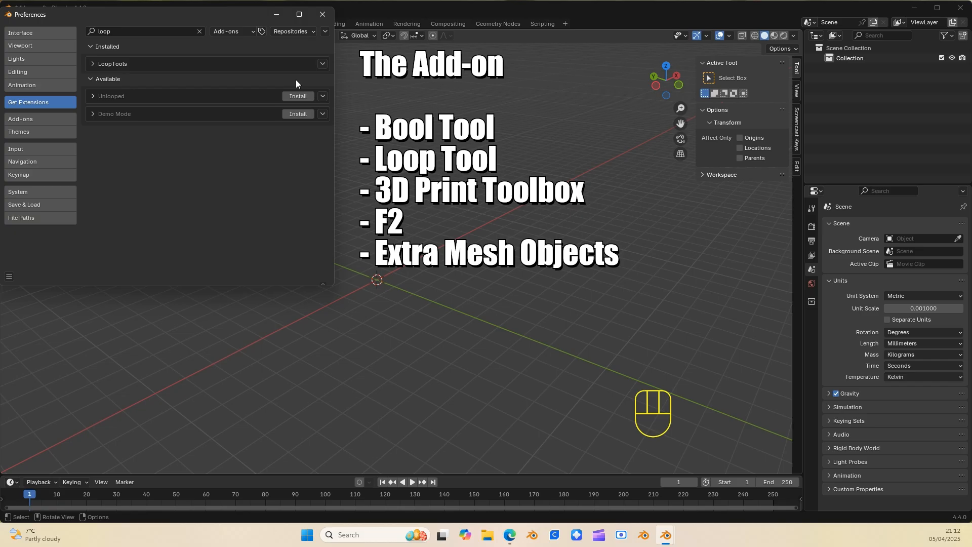
left_click(200, 32)
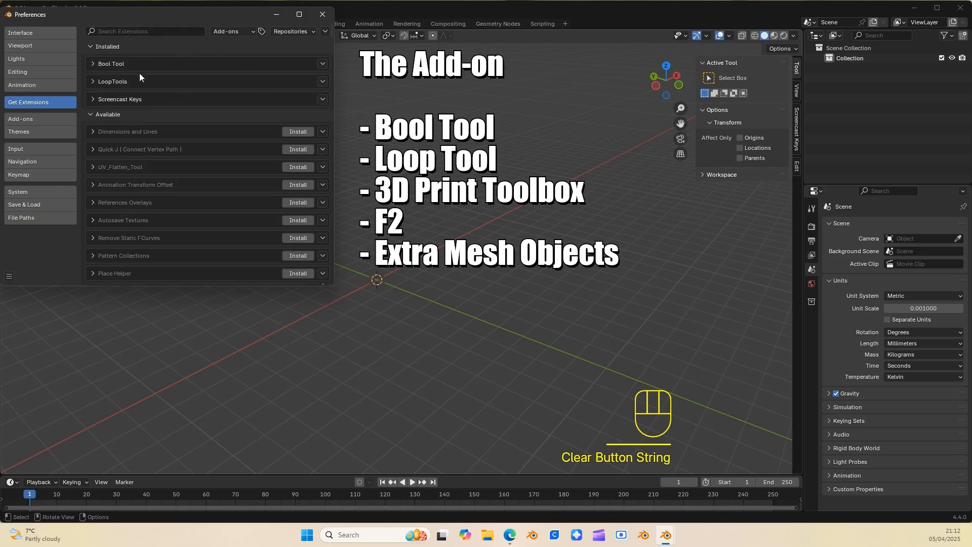
- Search the extensions for "3d", install the 3D Print Toolbox add-on and clear the search
left_click(122, 34)
type("3d")
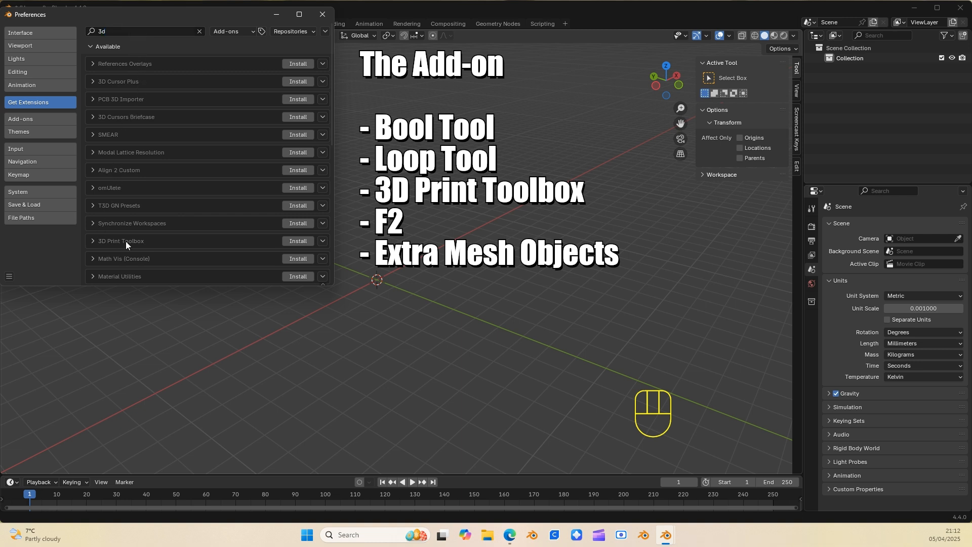
left_click(297, 241)
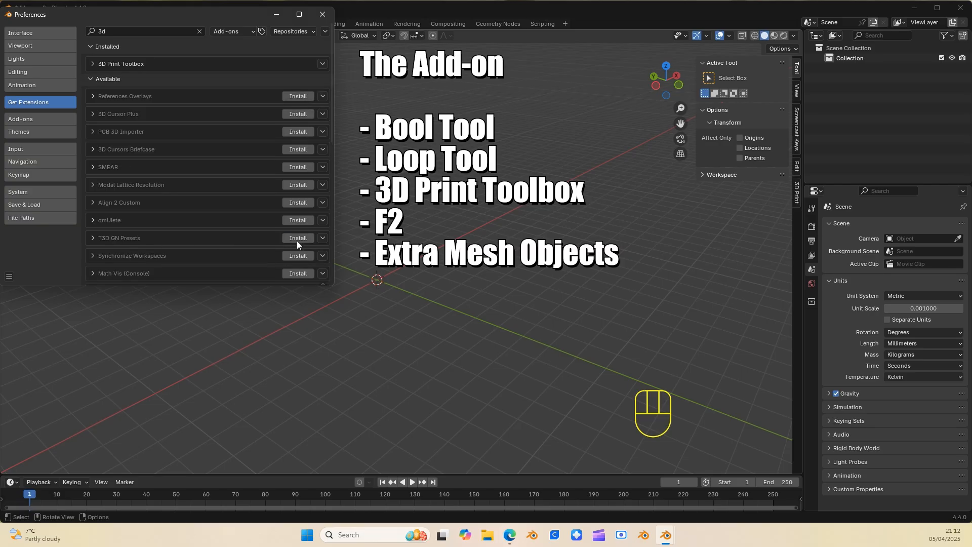
left_click(198, 31)
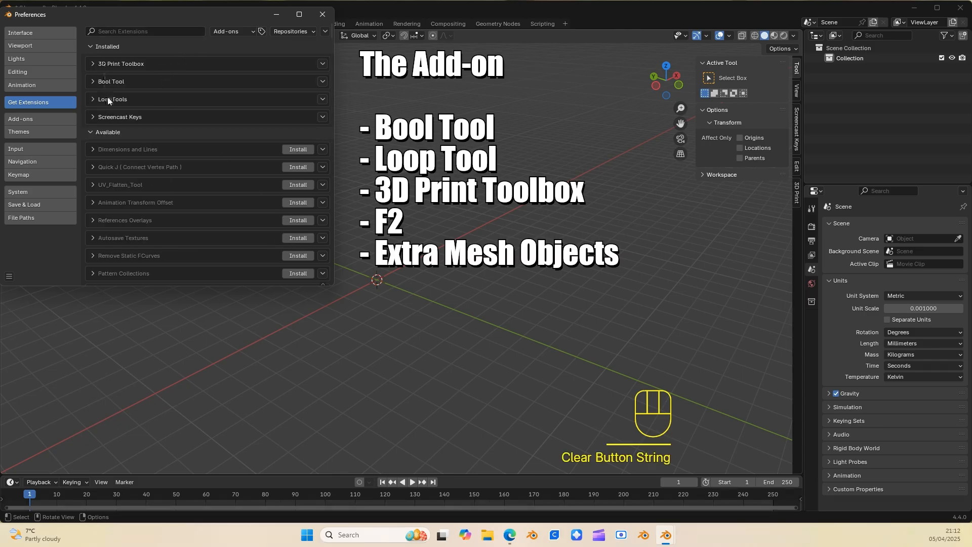
- Search the extensions for "f2", install the F2 add-on and clear the search
left_click(138, 31)
type("f2")
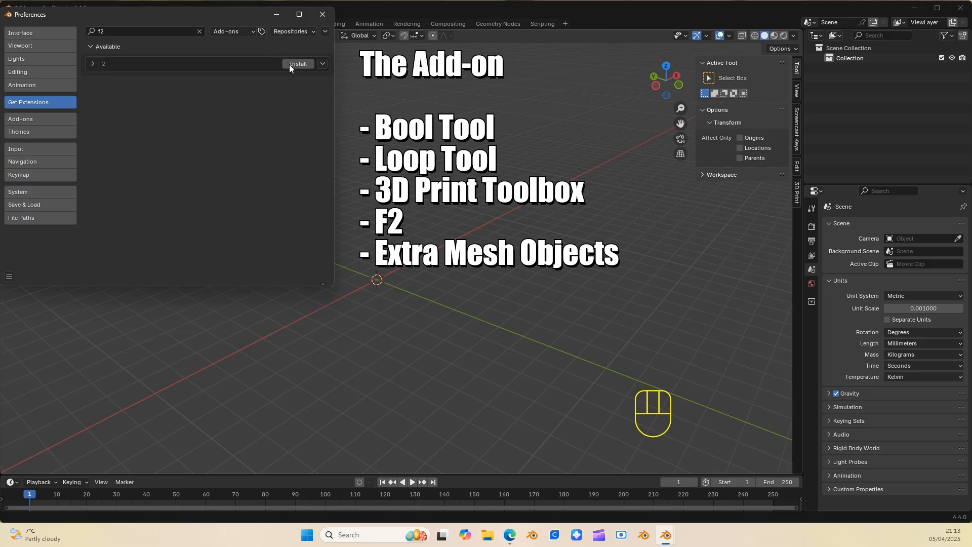
left_click(290, 64)
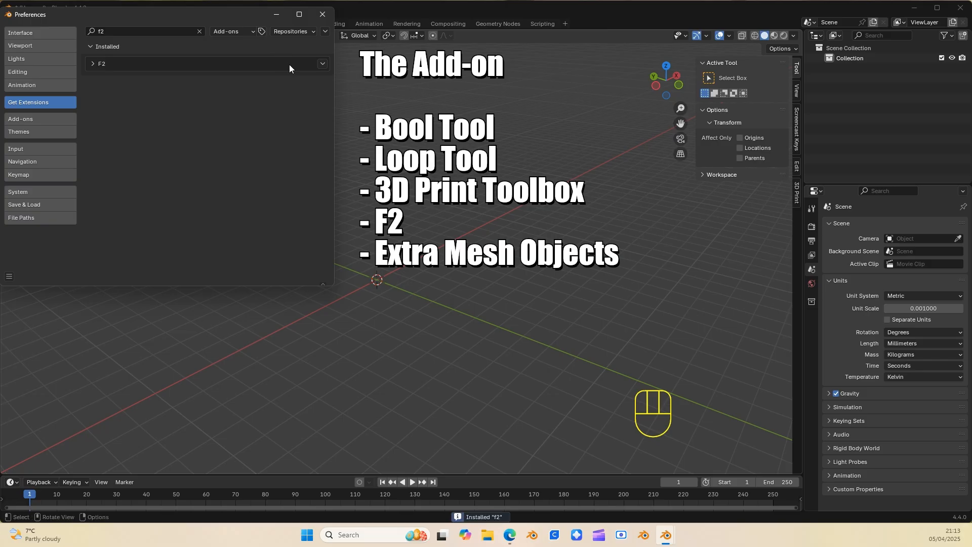
left_click(199, 31)
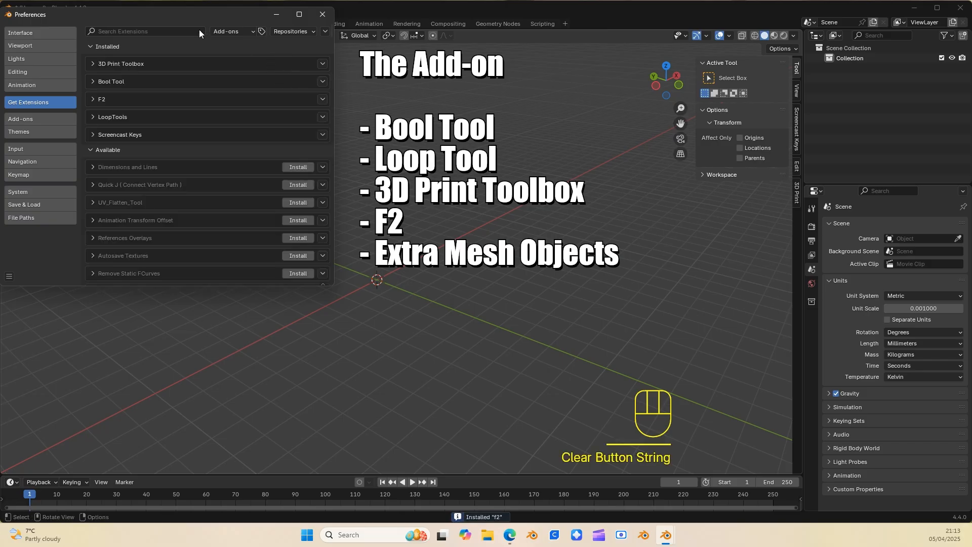
- Search the extensions for "extra mesh", install the Extra Mesh Objects add-on and clear the search
left_click(162, 32)
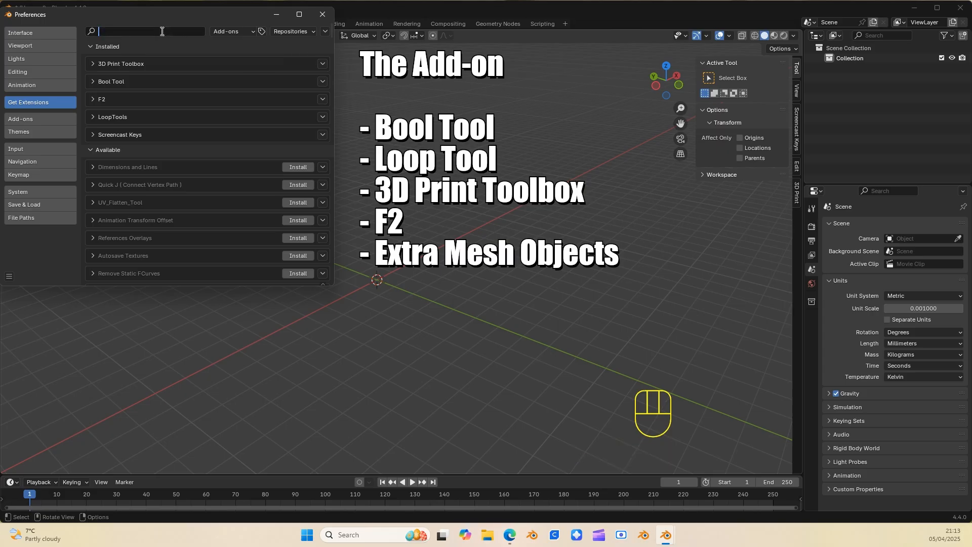
type("ex")
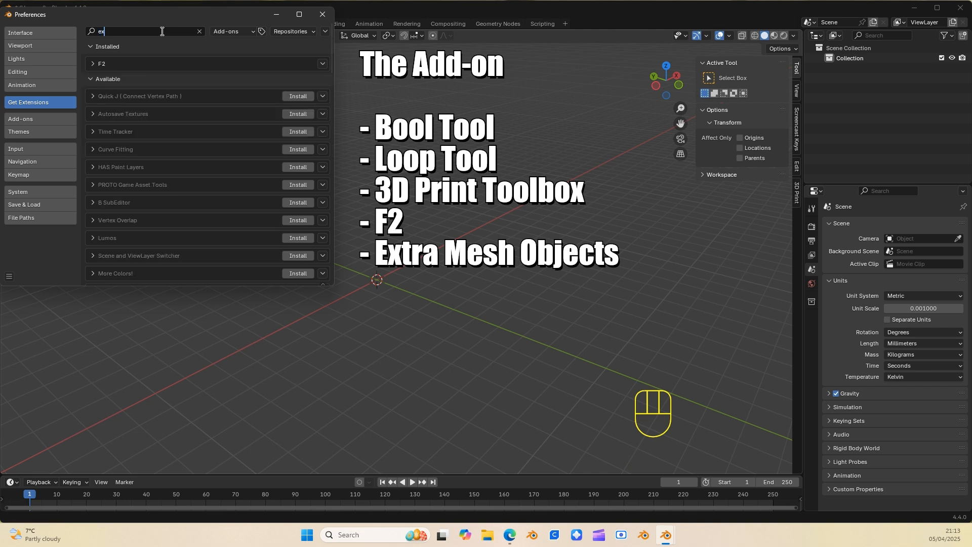
type("tra")
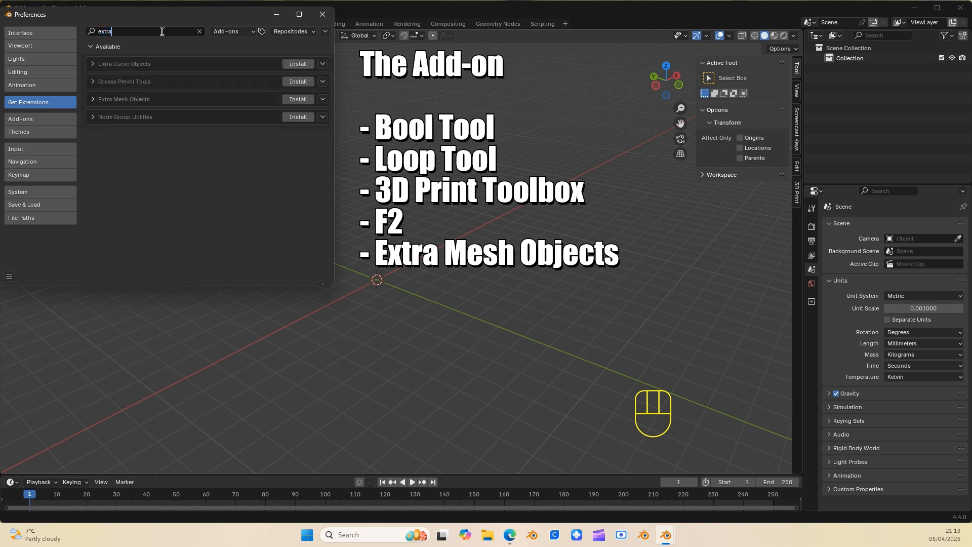
type(" mesh")
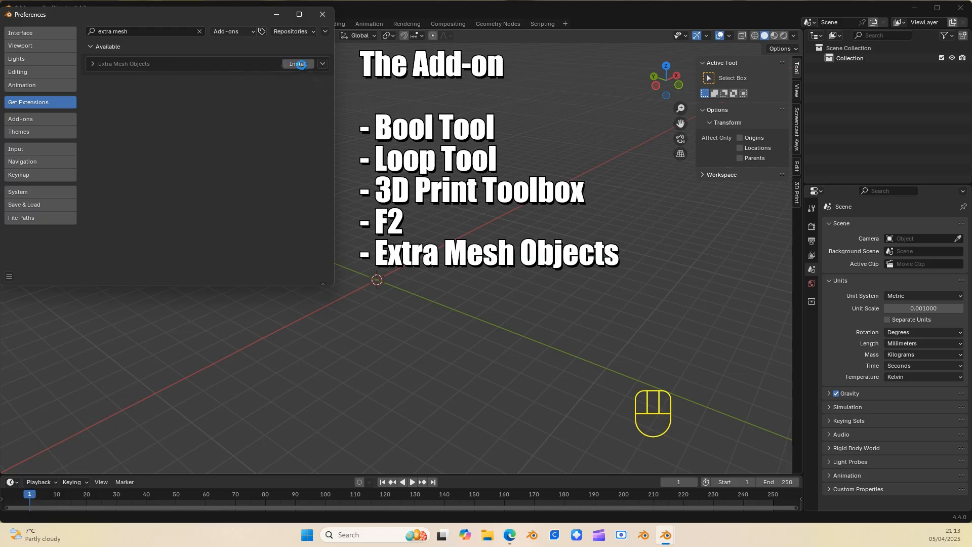
left_click(302, 64)
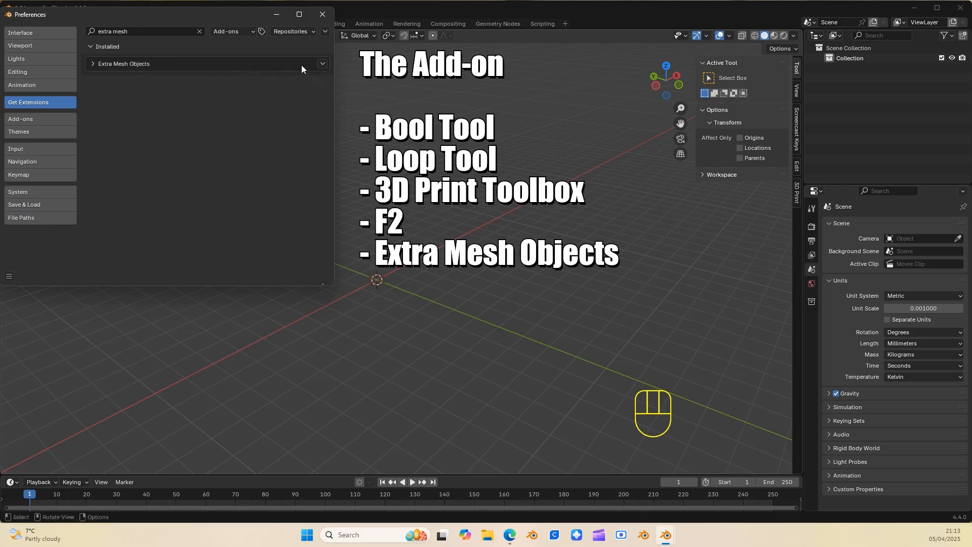
left_click(199, 32)
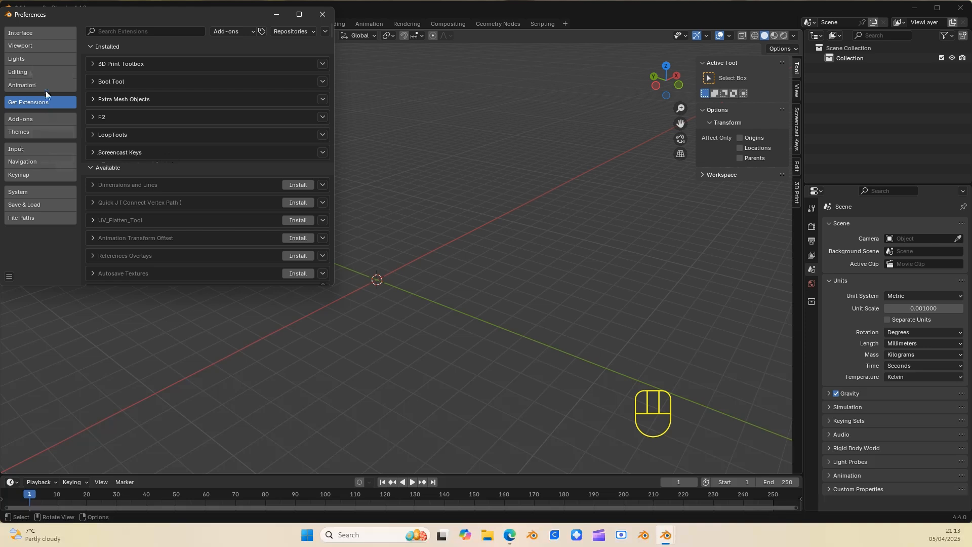
- Set the number of undo steps to 256 in the system preferences
left_click(33, 195)
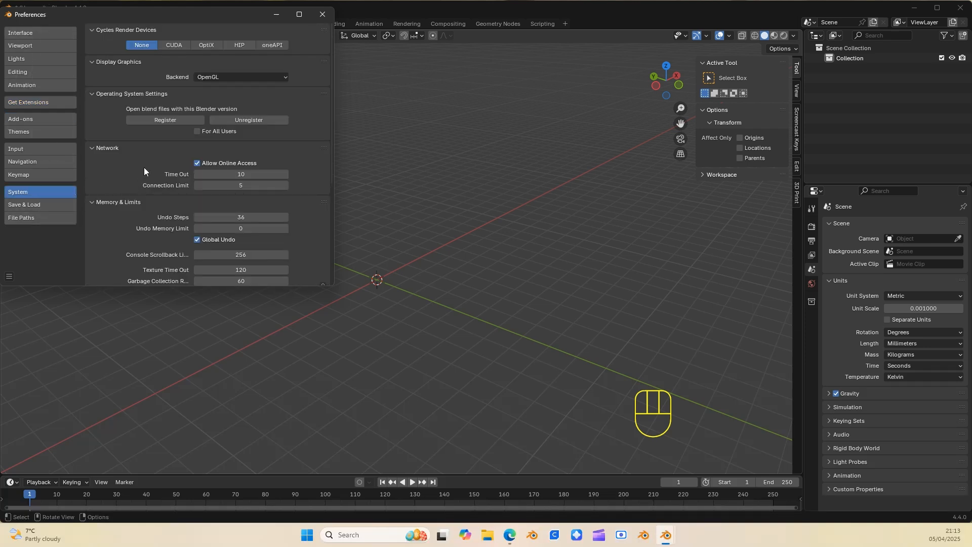
scroll(147, 167, "down", 2)
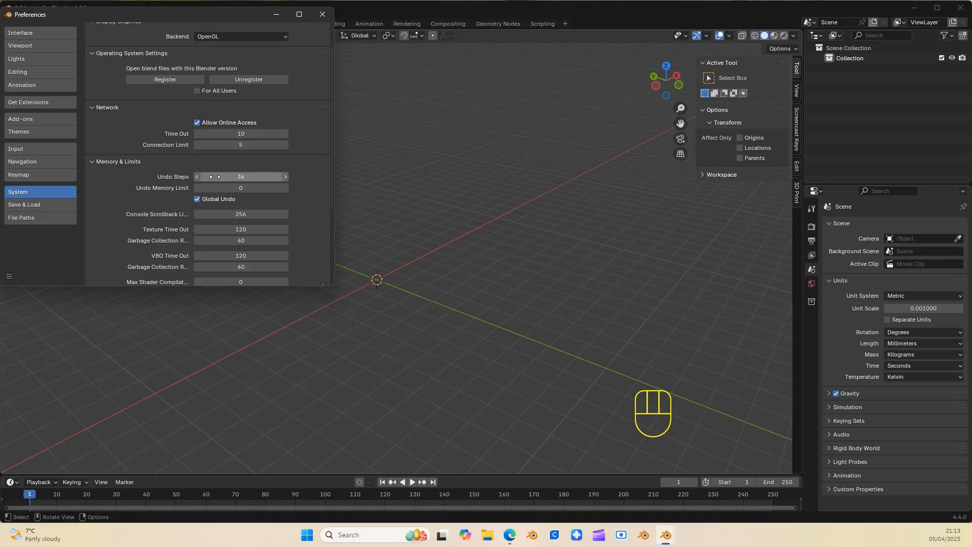
left_click_drag(214, 177, 242, 178)
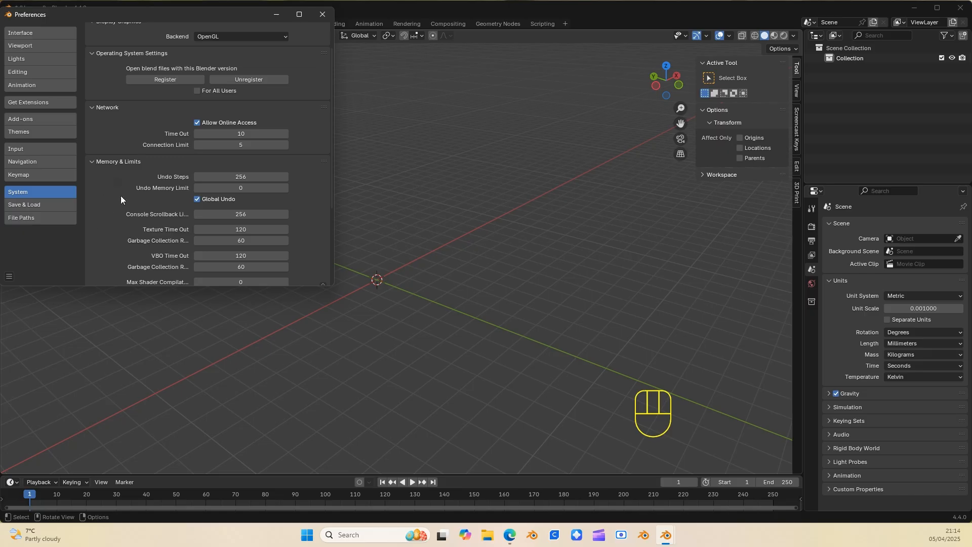
- Save the preferences and close the Preferences window
left_click(10, 277)
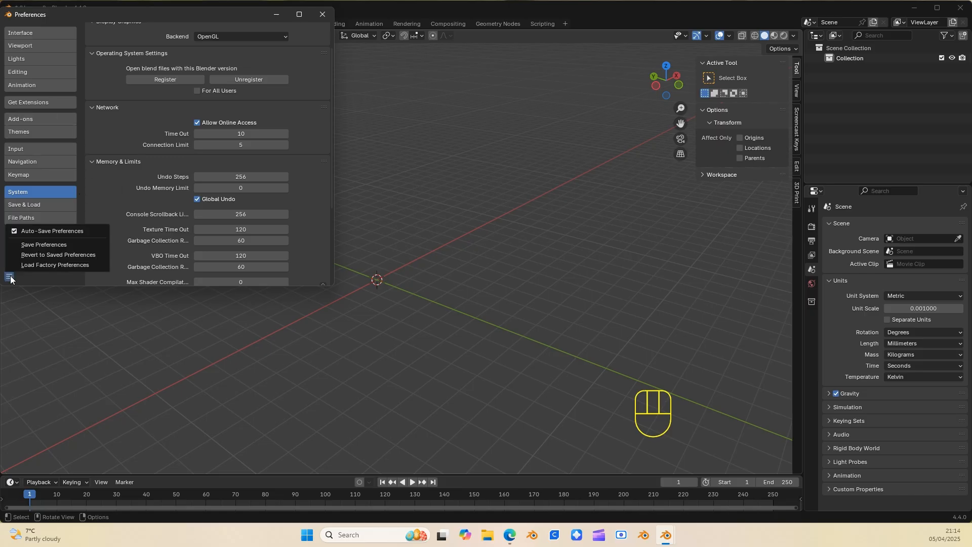
left_click(53, 245)
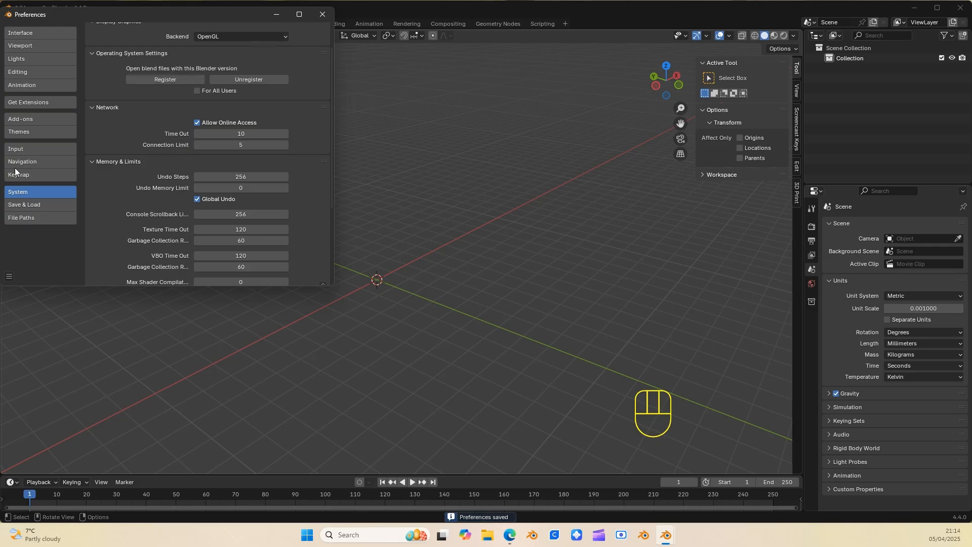
left_click(323, 15)
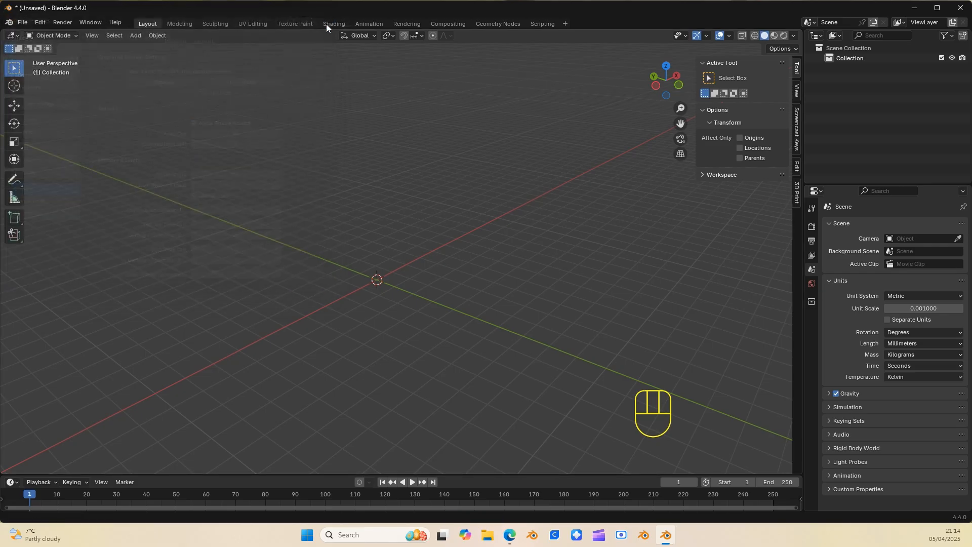
mouse_move(409, 297)
middle_mouse_down()
mouse_move(385, 270)
mouse_move(421, 286)
mouse_move(412, 324)
mouse_move(409, 292)
mouse_move(419, 309)
middle_mouse_up()
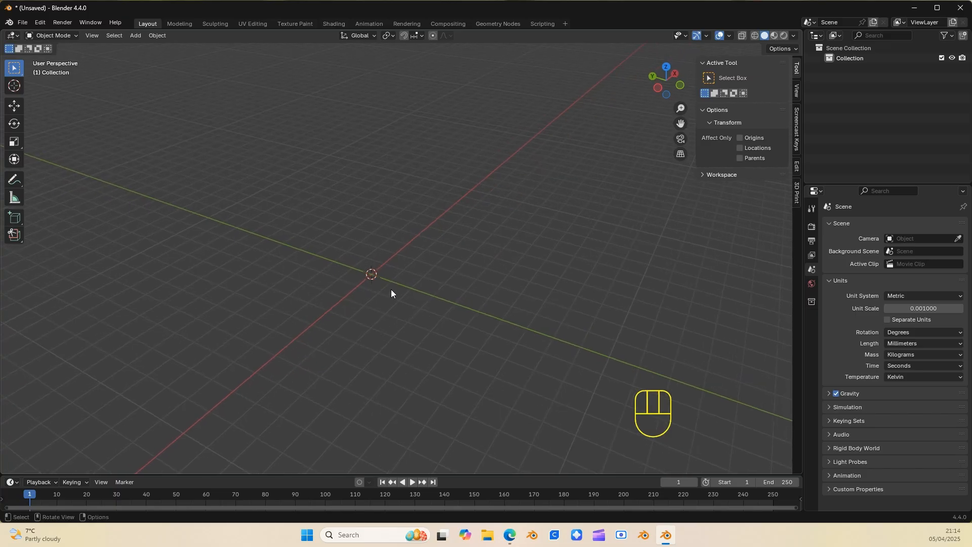
scroll(376, 281, "up", 5)
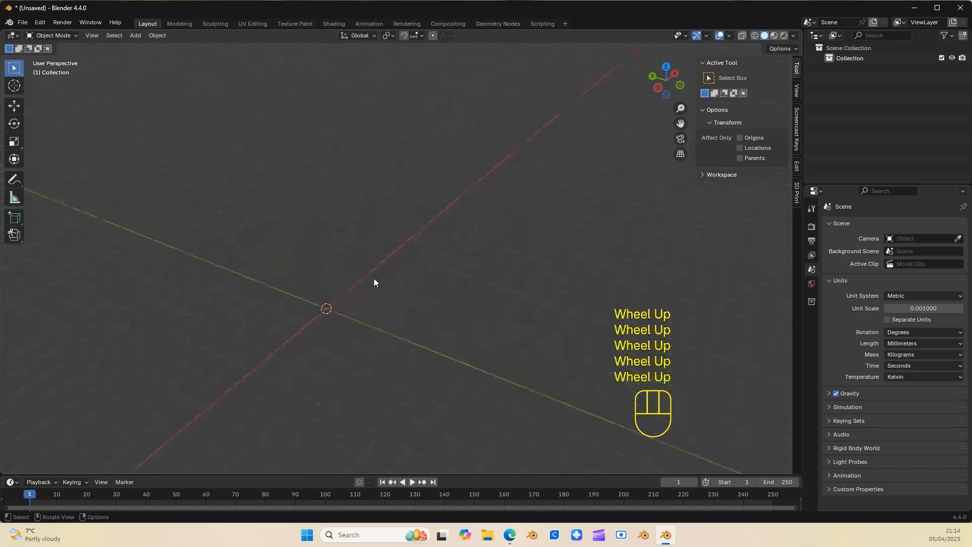
scroll(373, 283, "down", 3)
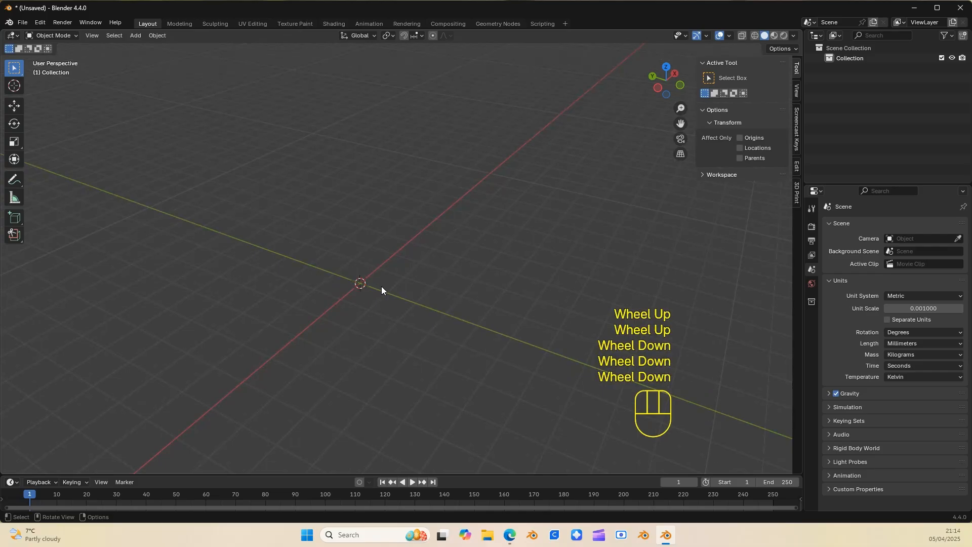